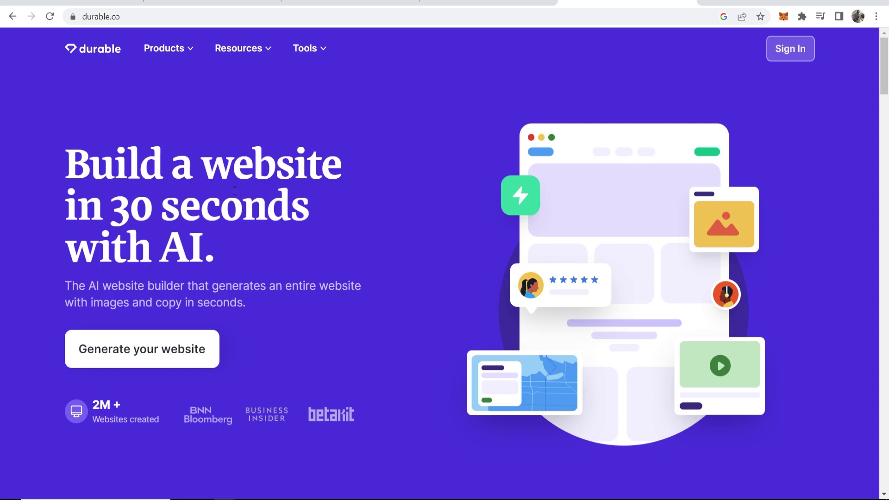
- Start a new website and choose Gardening as the business type
left_click(138, 361)
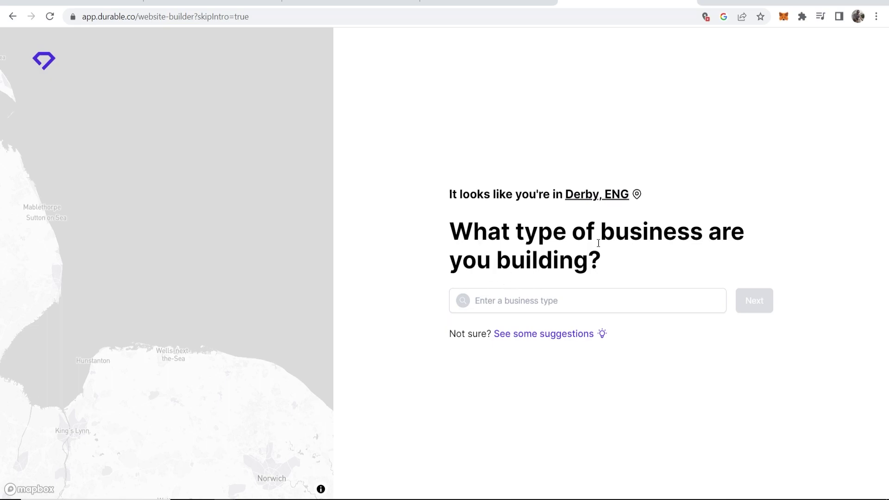
left_click_drag(602, 259, 430, 226)
left_click(460, 223)
left_click(565, 299)
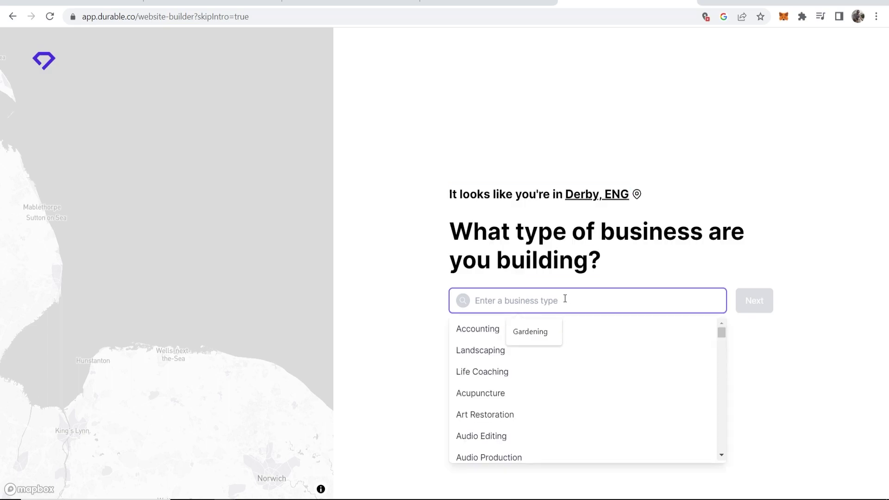
type("Gar")
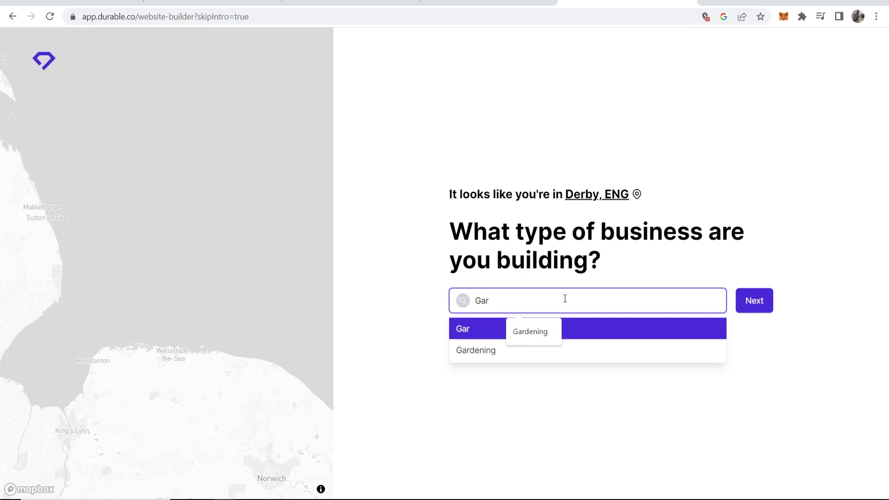
left_click(472, 358)
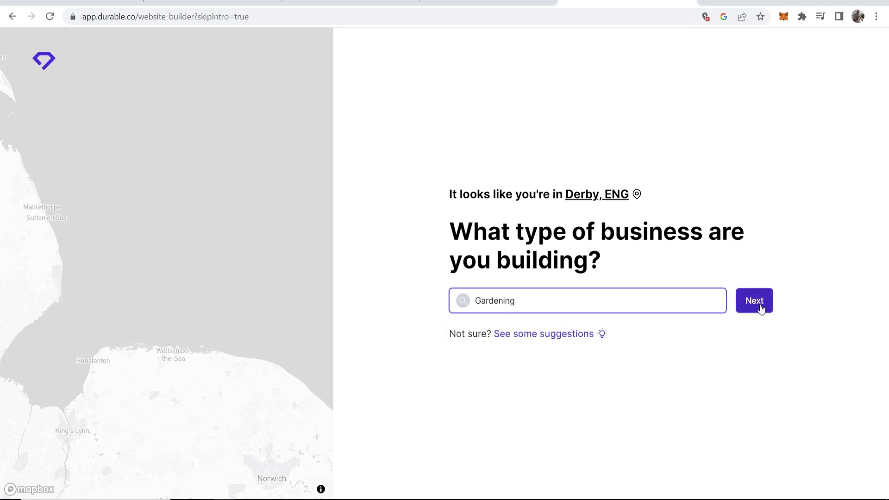
- Name the business 'Johns Gardening' instead of a suggested name and start generating the site
left_click(760, 305)
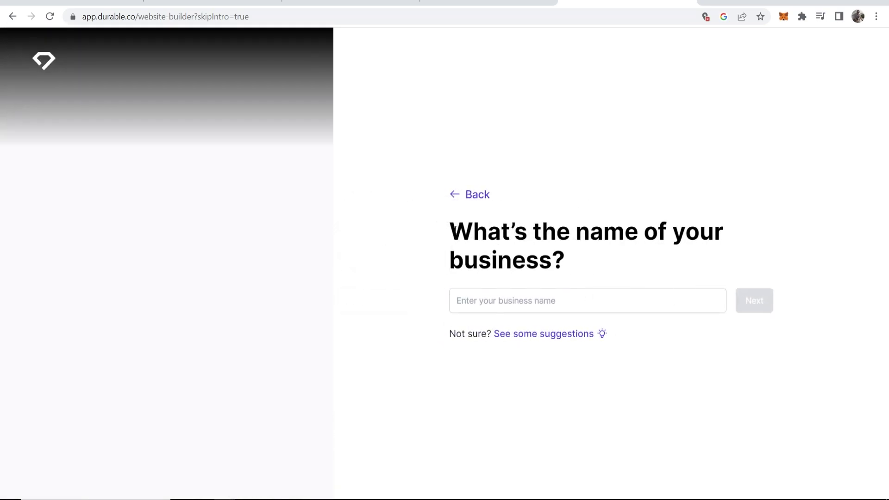
left_click_drag(455, 228, 724, 231)
left_click(722, 232)
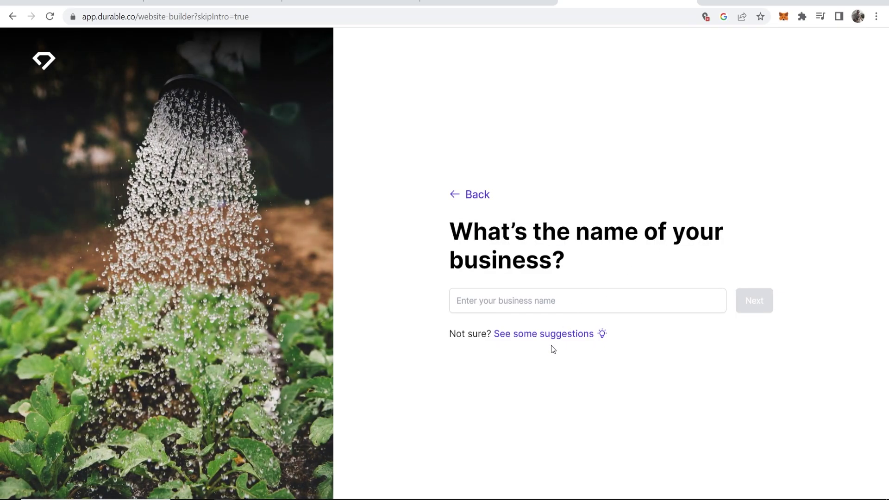
left_click(547, 334)
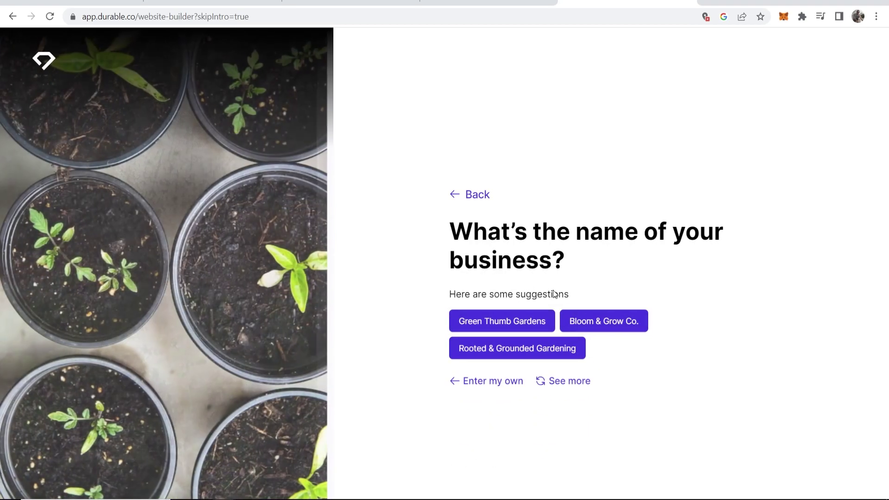
left_click(483, 382)
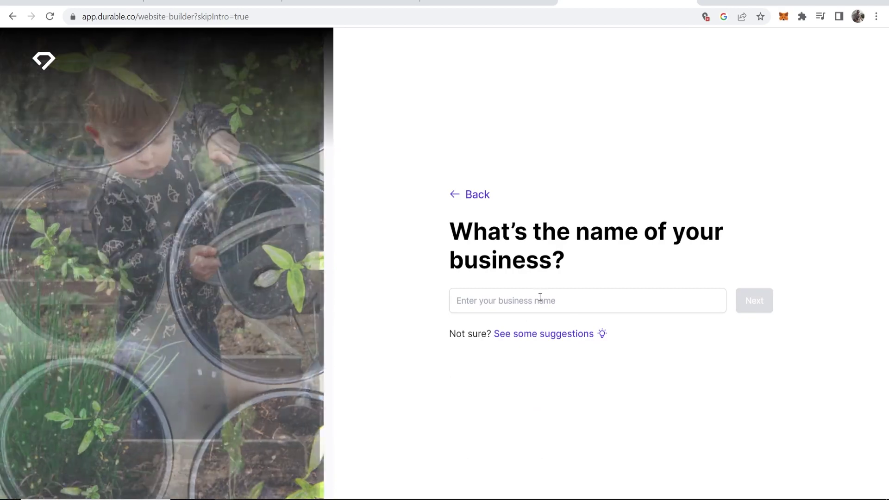
left_click(541, 298)
type("J")
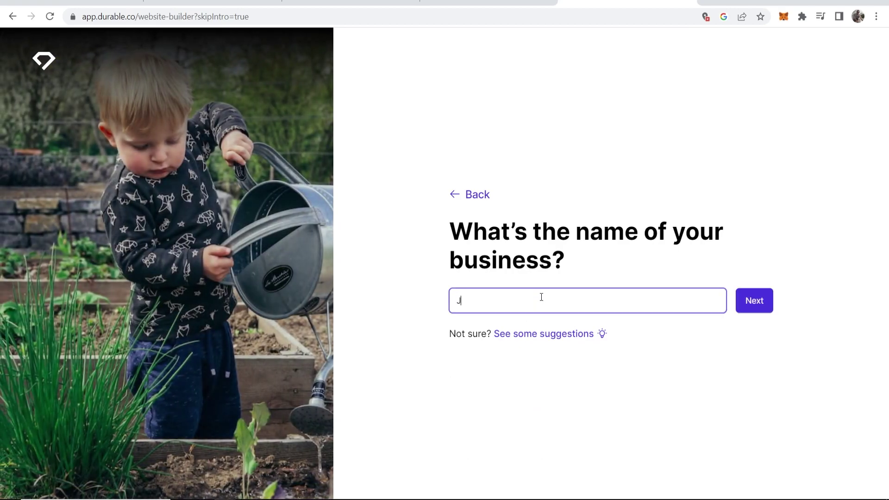
type("ohns Gardening")
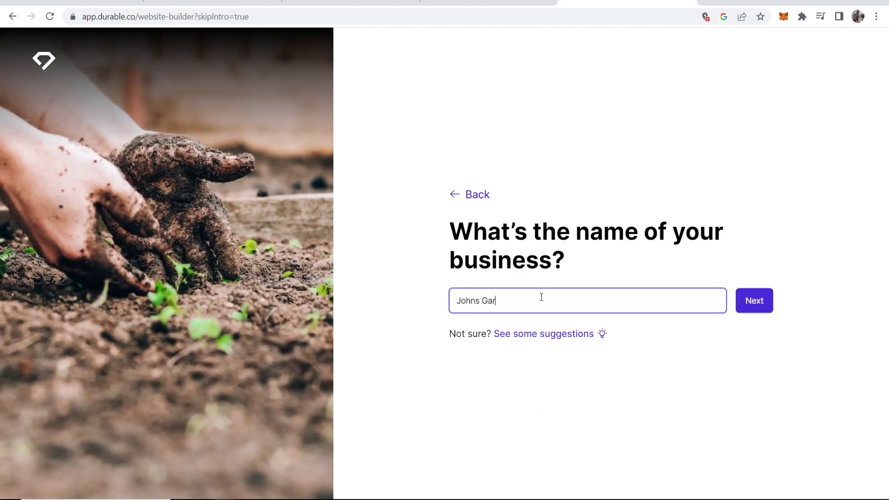
left_click(755, 302)
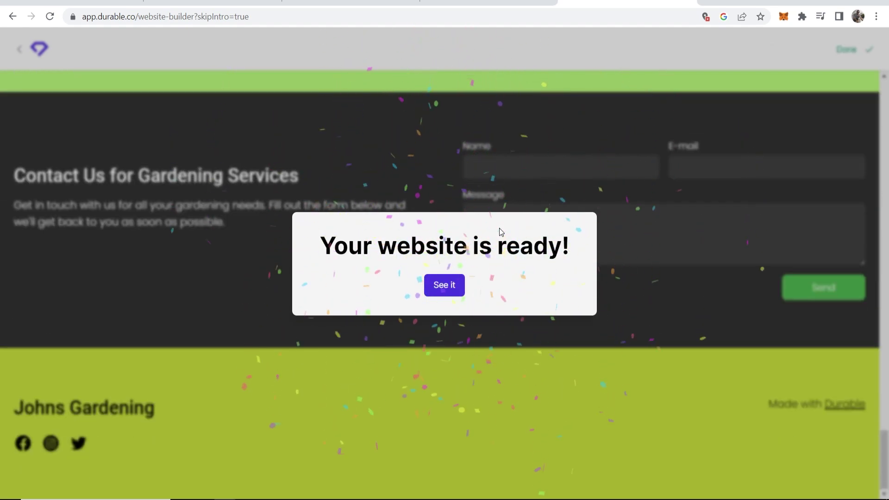
- Wait until the 'Your website is ready!' popup appears, then deselect its text
left_click_drag(320, 250, 573, 260)
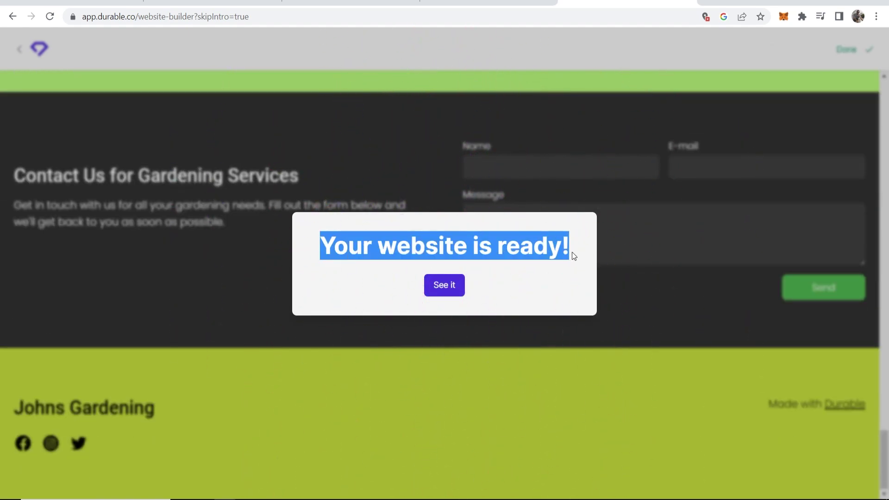
left_click(572, 252)
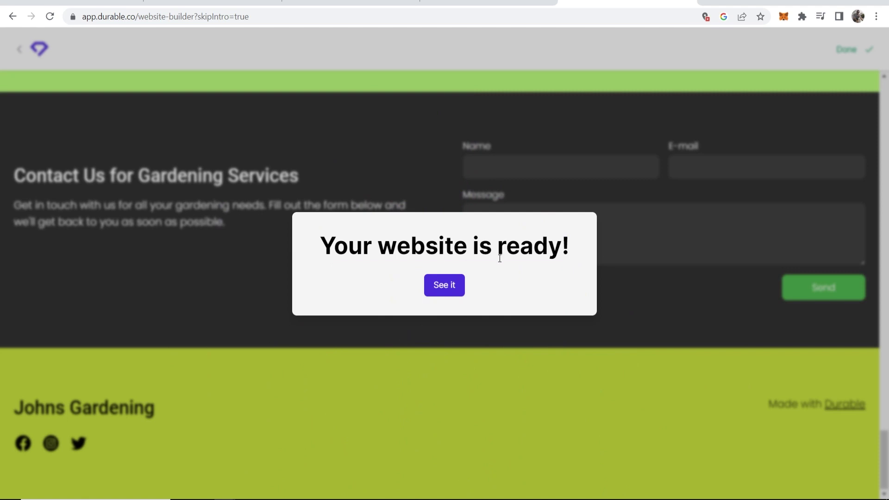
- Open the finished Johns Gardening site and browse down to the contact footer and back to Gallery
left_click(453, 286)
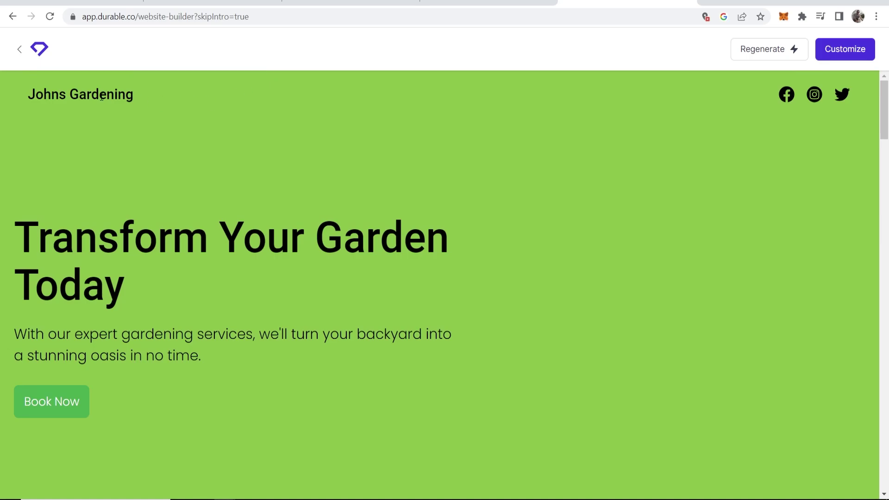
mouse_move(61, 254)
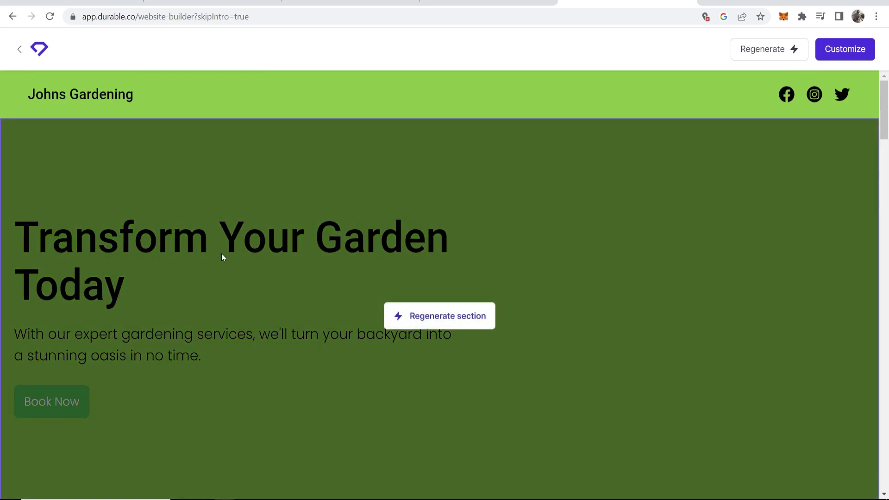
scroll(59, 342, "down", 1)
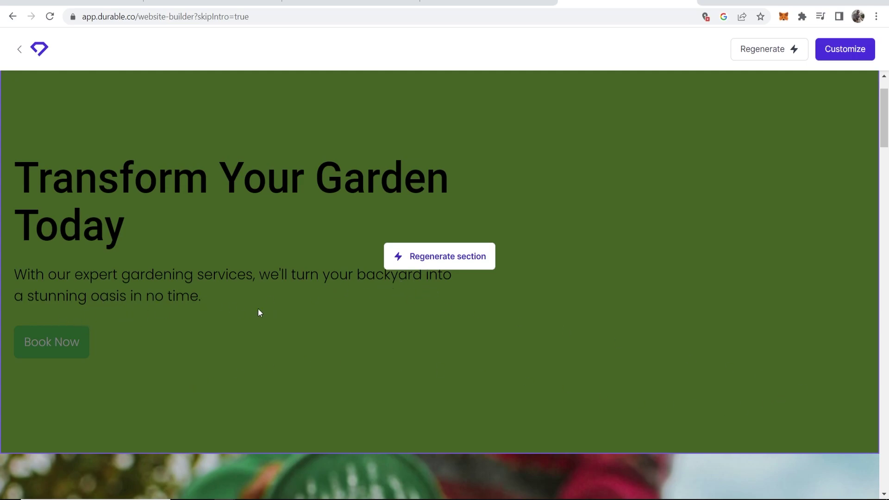
scroll(202, 311, "down", 8)
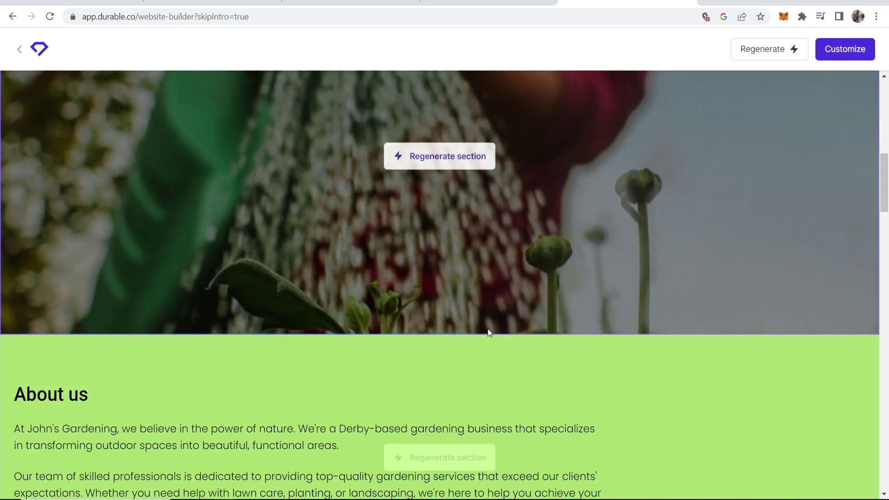
scroll(471, 291, "up", 4)
scroll(352, 264, "down", 5)
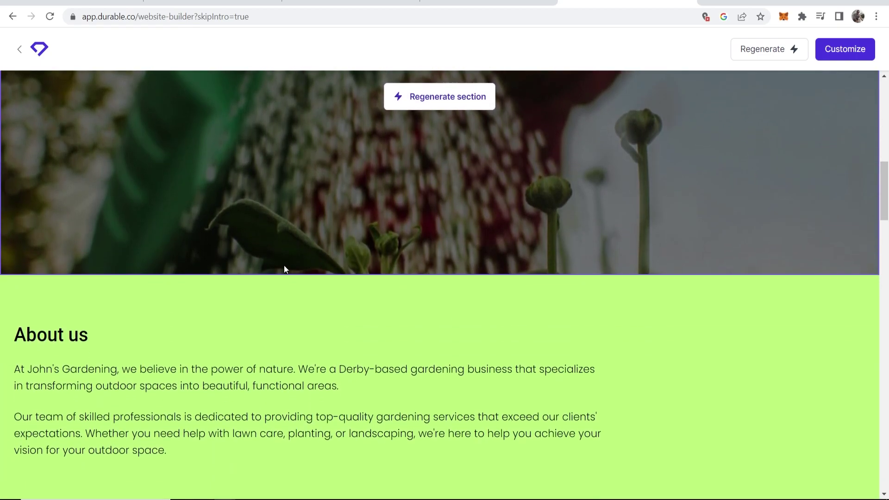
scroll(285, 266, "down", 9)
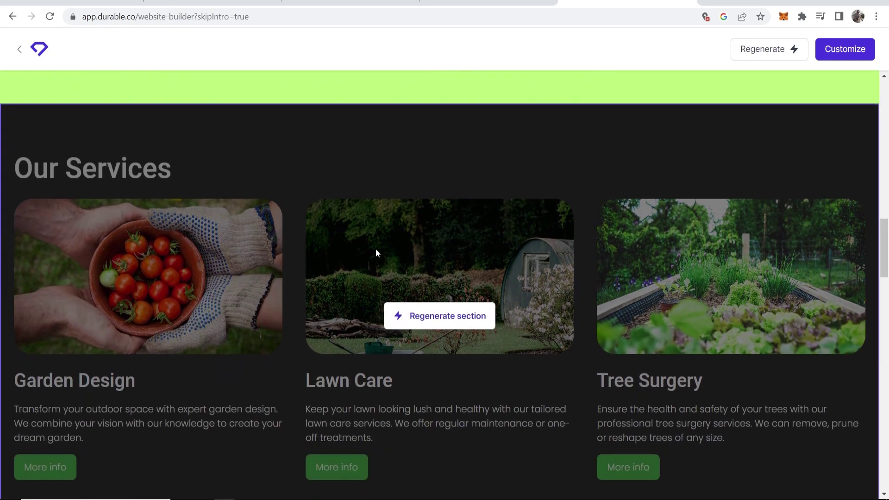
scroll(407, 278, "down", 8)
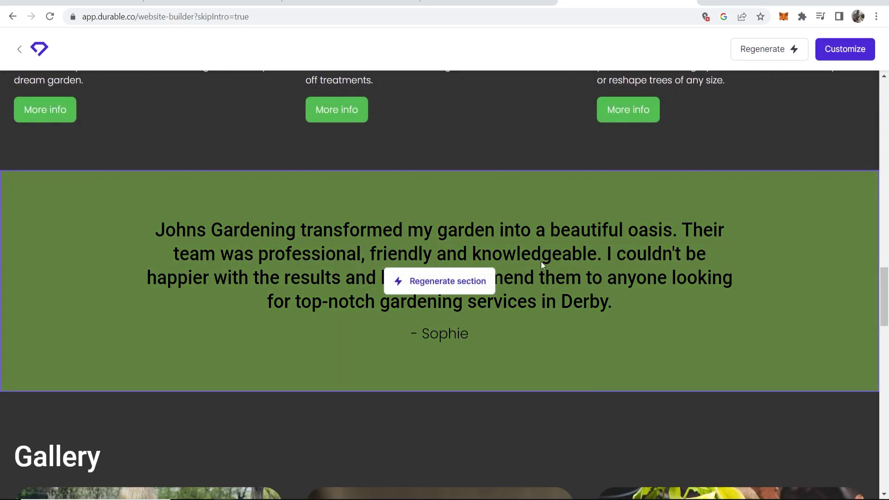
scroll(478, 343, "down", 13)
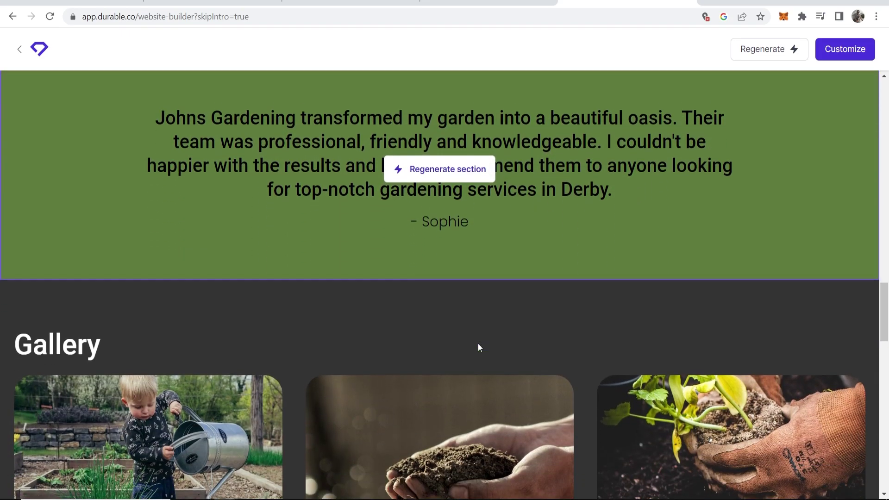
scroll(475, 335, "down", 5)
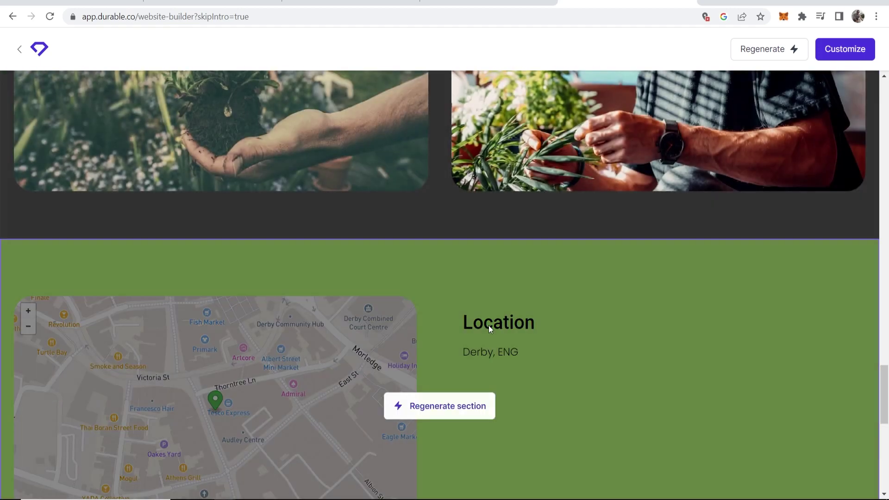
scroll(521, 321, "down", 5)
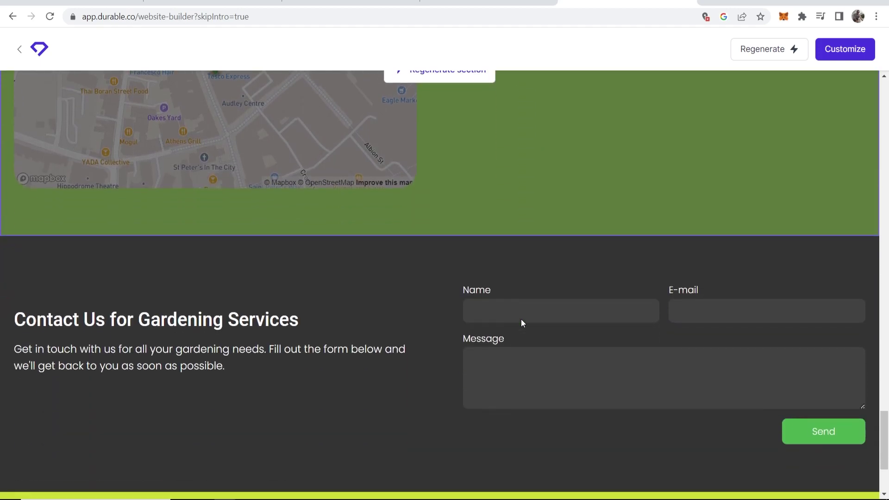
scroll(447, 321, "down", 3)
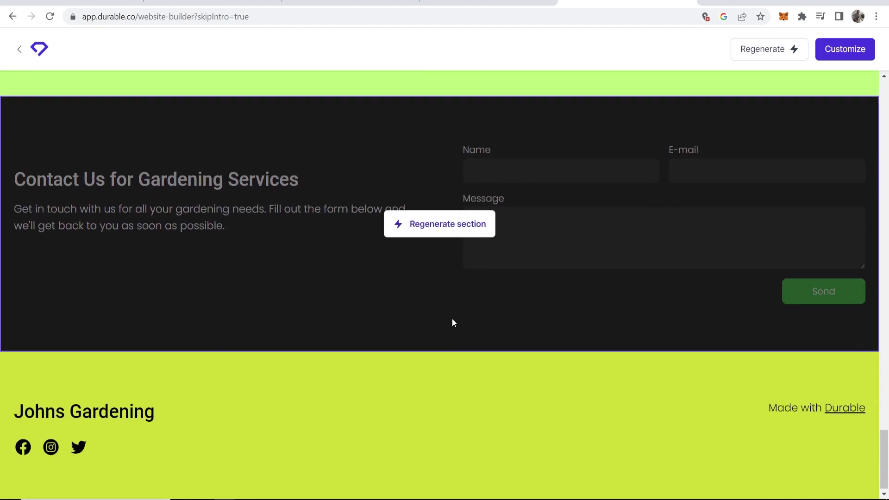
scroll(452, 318, "up", 2)
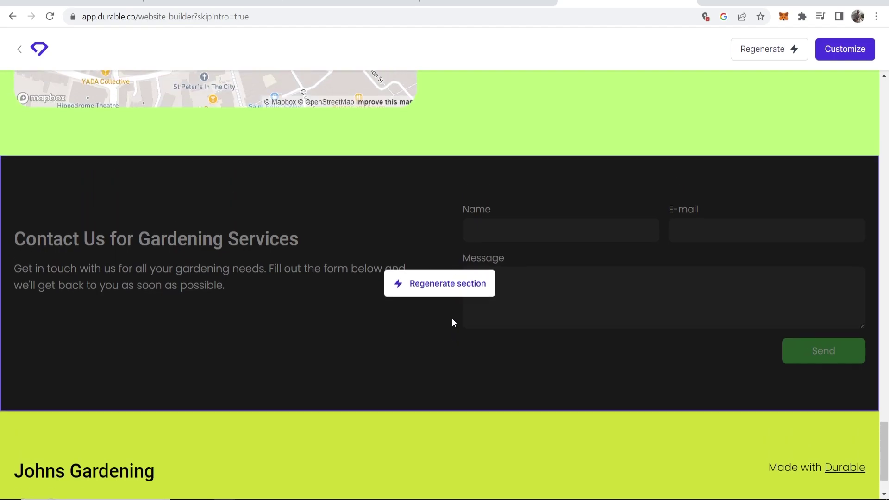
scroll(452, 318, "down", 2)
scroll(452, 318, "up", 15)
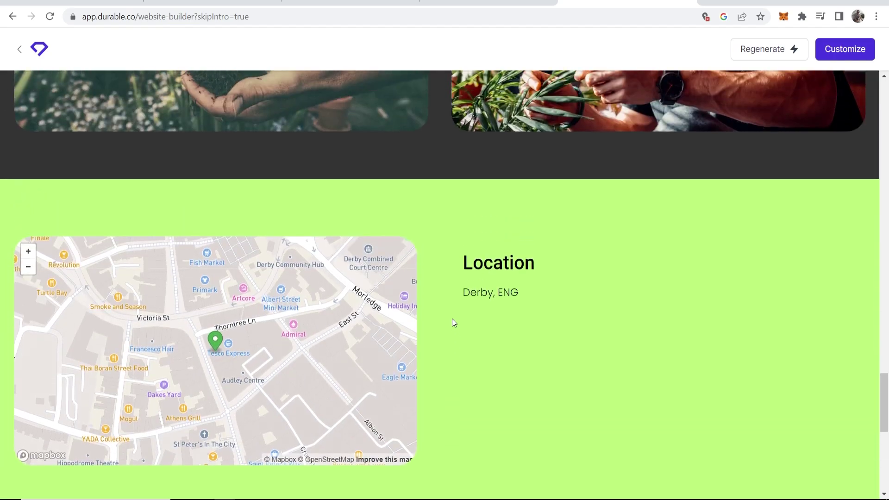
scroll(452, 319, "up", 8)
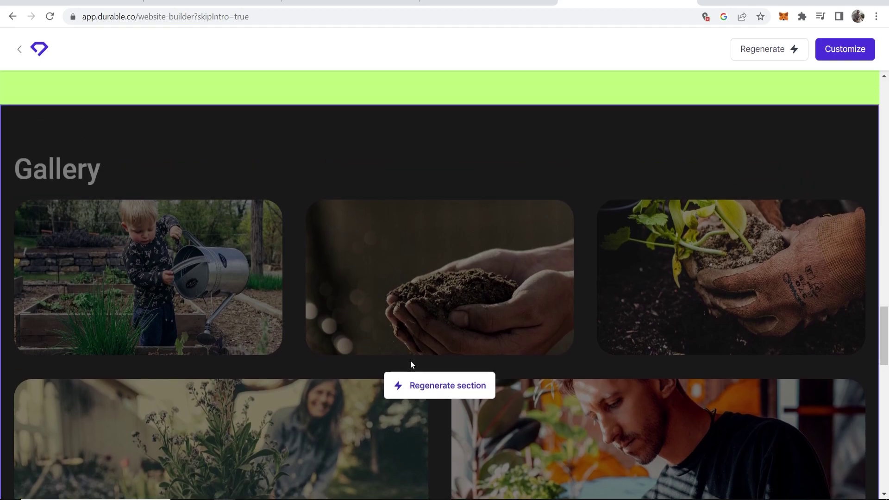
scroll(429, 355, "down", 6)
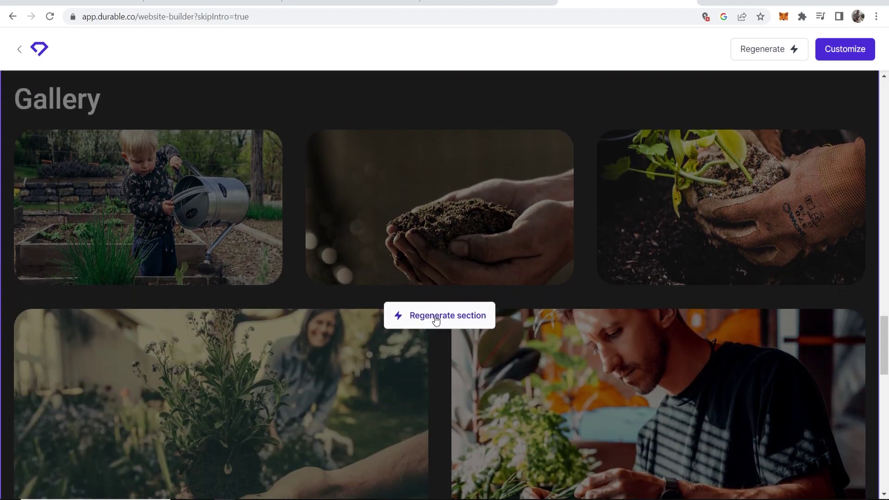
left_click(435, 317)
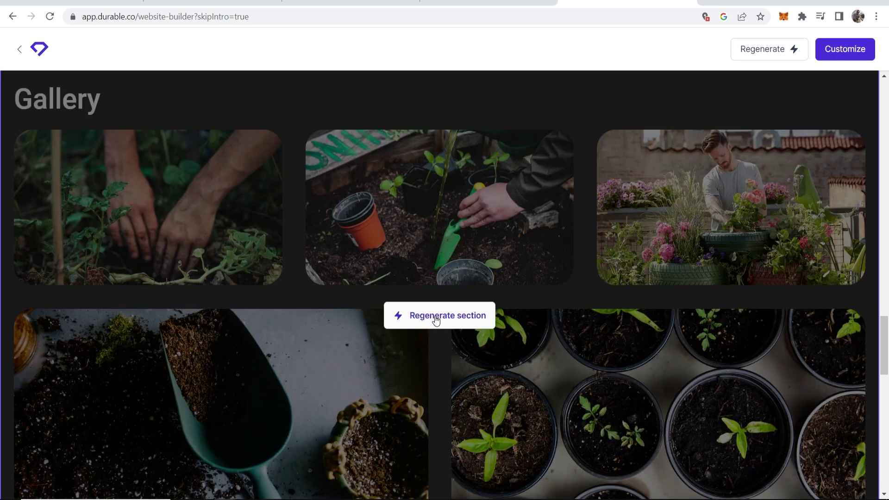
scroll(549, 290, "up", 5)
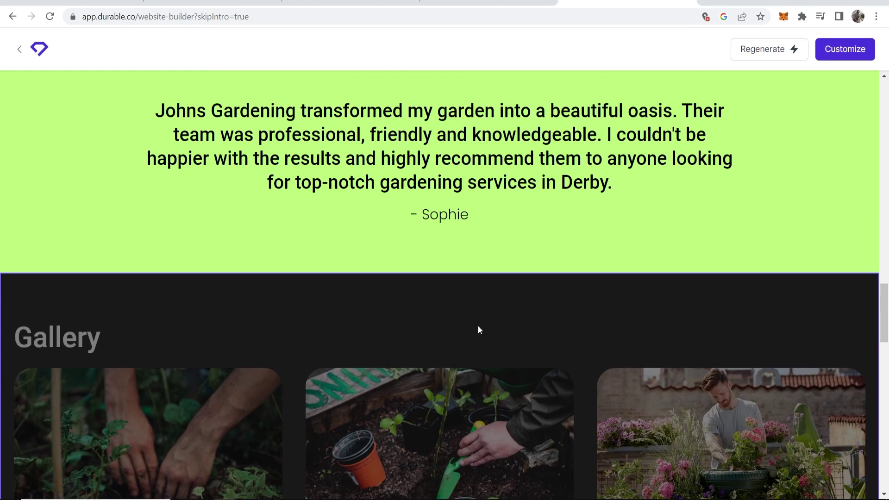
scroll(478, 326, "up", 15)
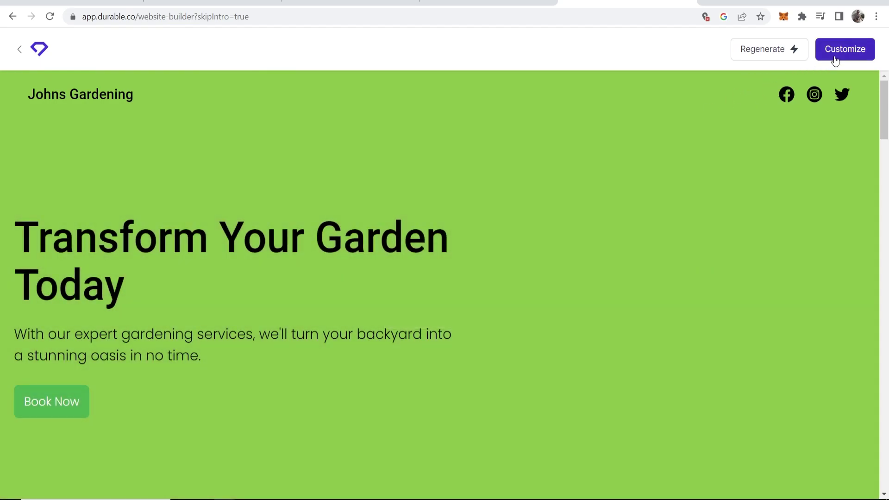
- Enter the Customize editor and look over the header and 'Transform Your Garden Today' hero
left_click(786, 47)
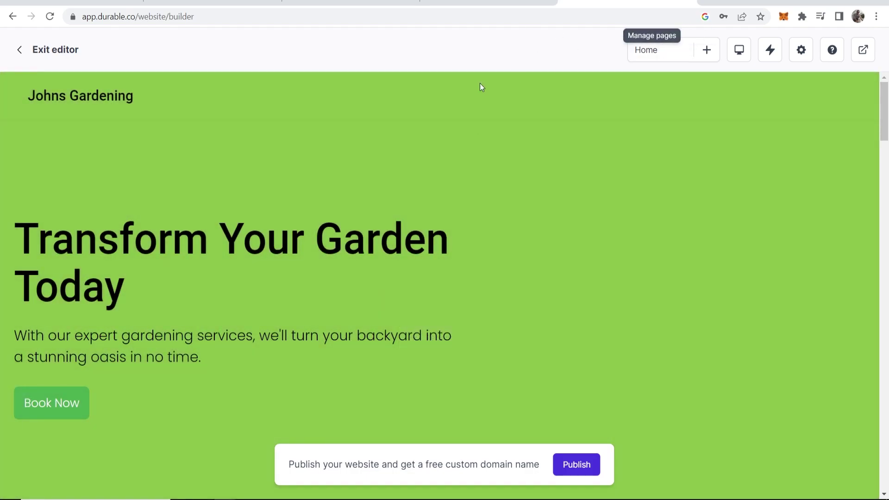
scroll(497, 337, "down", 3)
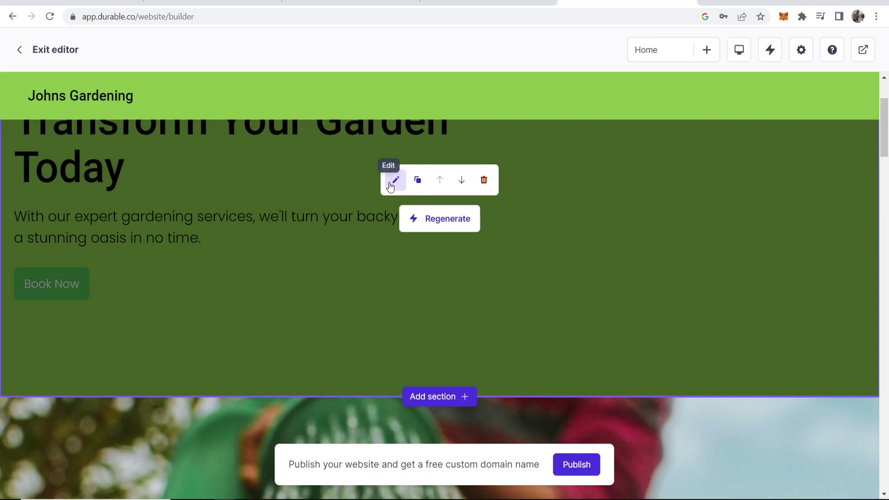
scroll(456, 207, "up", 3)
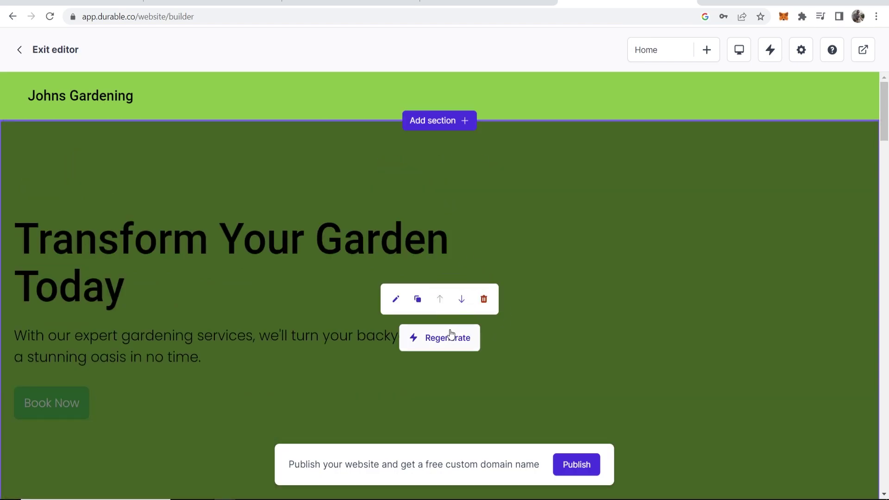
left_click(393, 300)
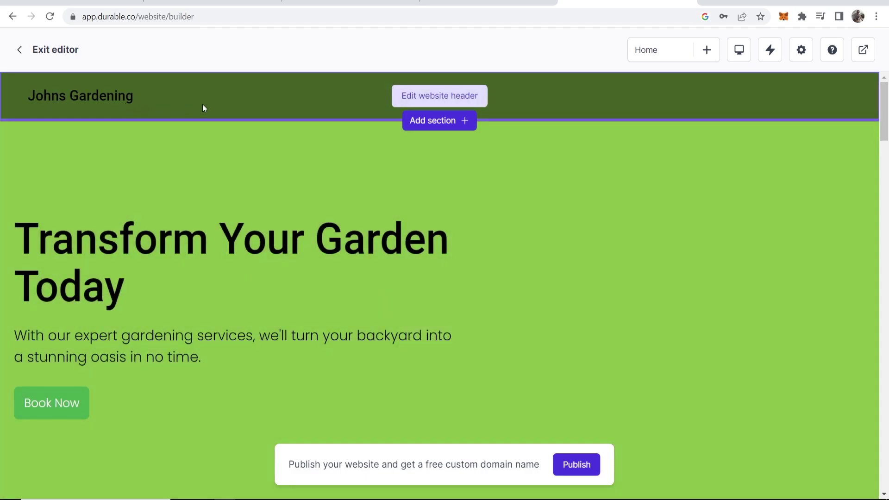
- In the header settings, keep the site name, turn off Social links, and set background #000000
left_click(427, 98)
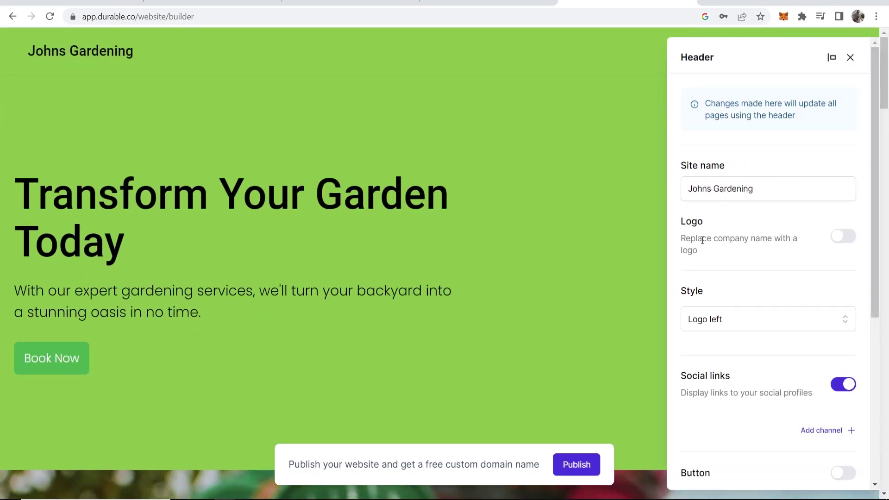
left_click(839, 238)
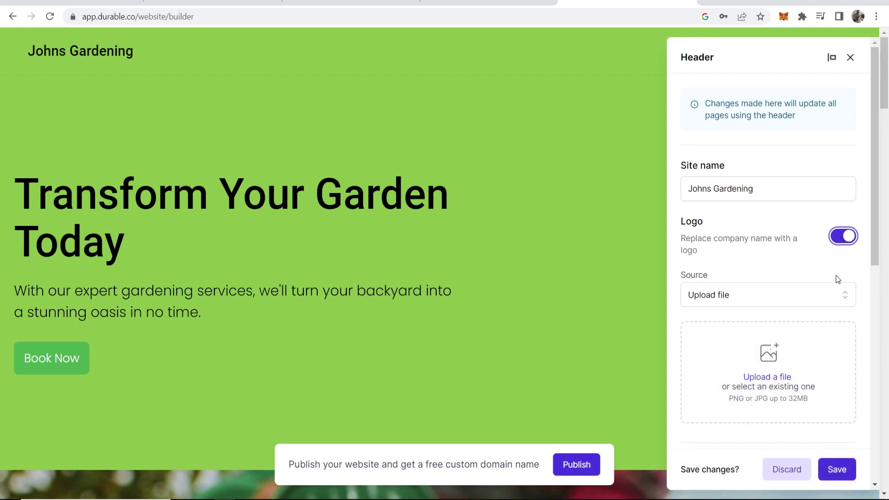
left_click(839, 237)
scroll(827, 239, "down", 3)
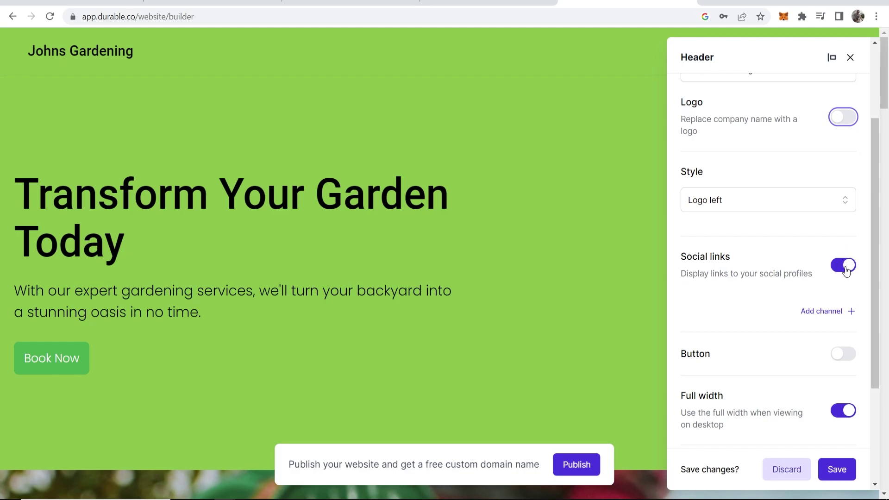
left_click(843, 265)
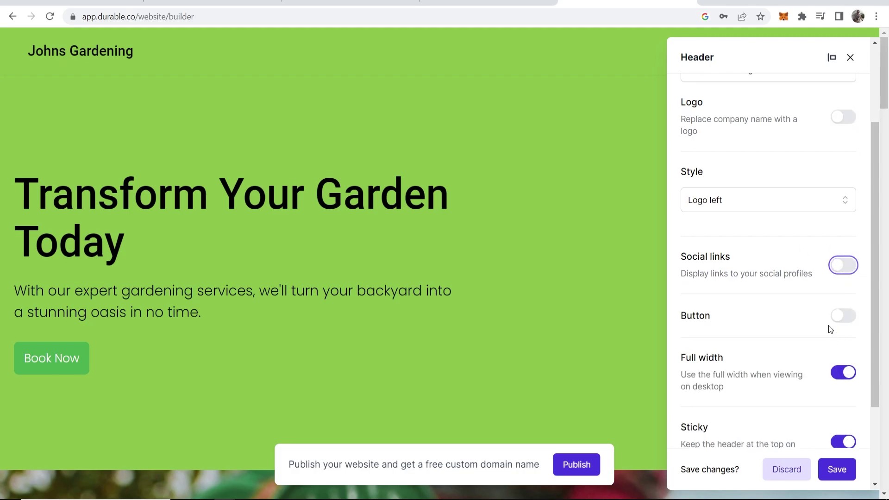
scroll(829, 328, "down", 3)
left_click(707, 412)
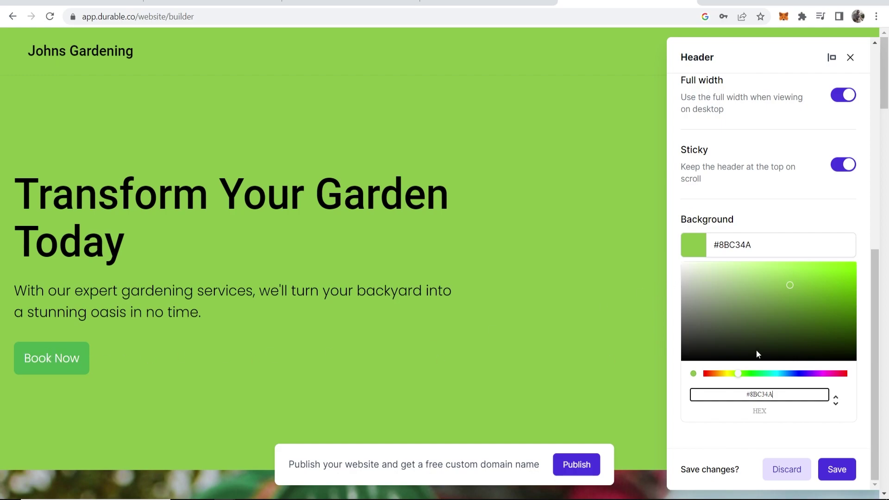
mouse_move(792, 304)
left_mouse_down()
mouse_move(808, 306)
mouse_move(689, 366)
left_mouse_up()
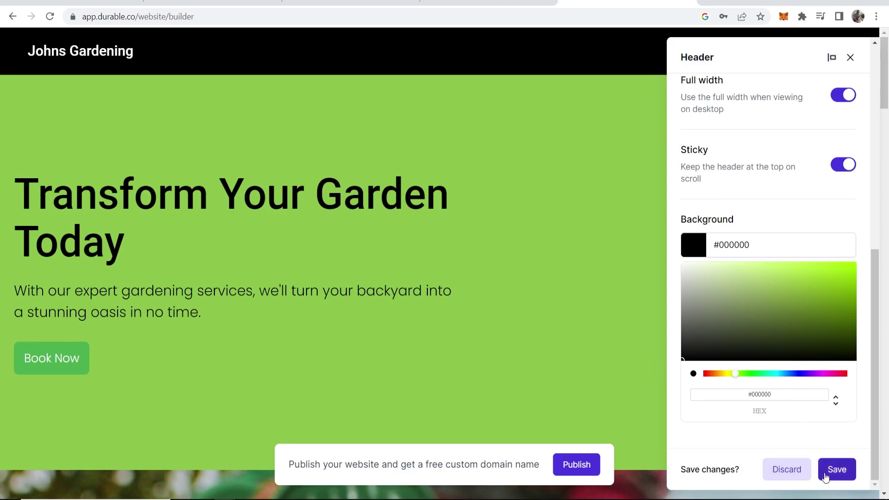
- Save the black header, then centre-align the hero banner's heading, text and Book Now button
left_click(845, 471)
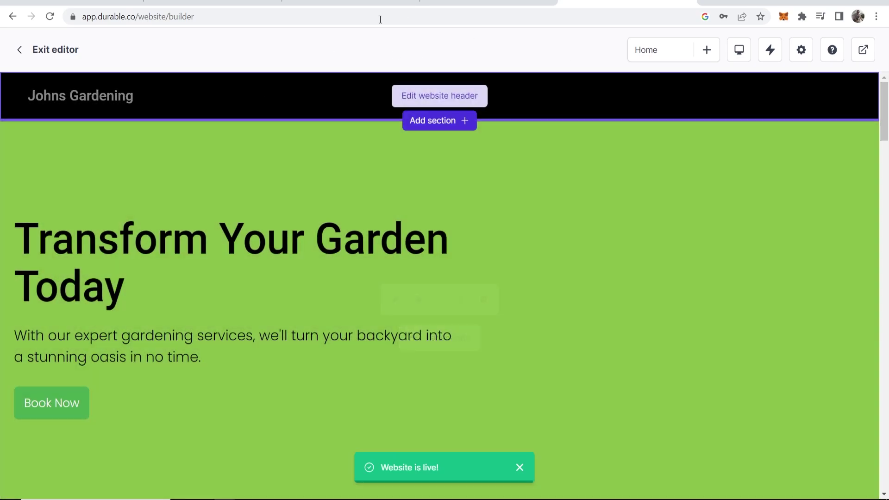
mouse_move(442, 226)
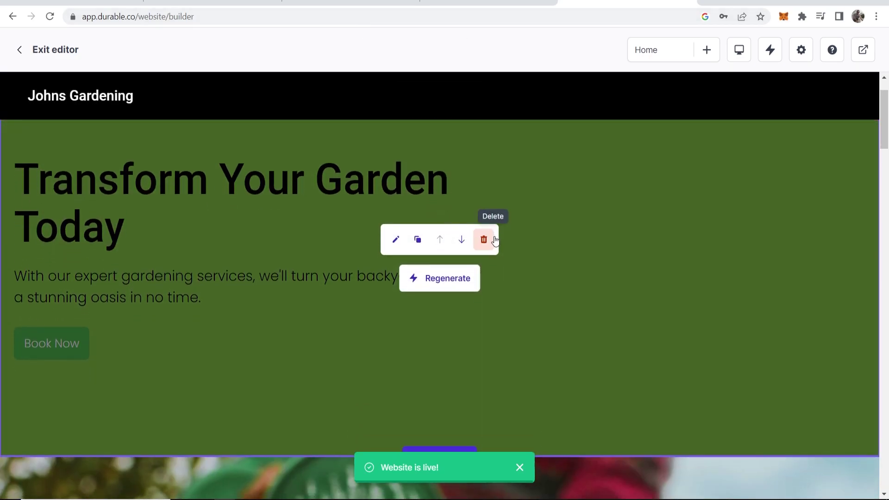
left_click(394, 301)
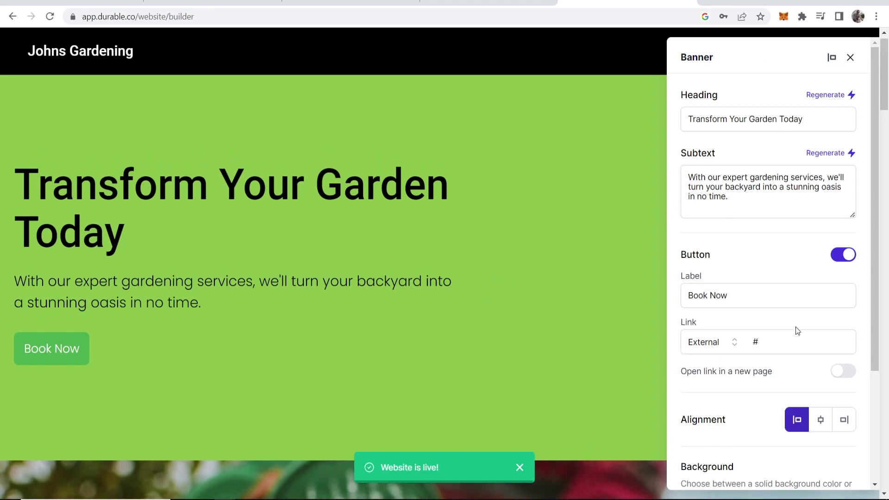
left_click(830, 421)
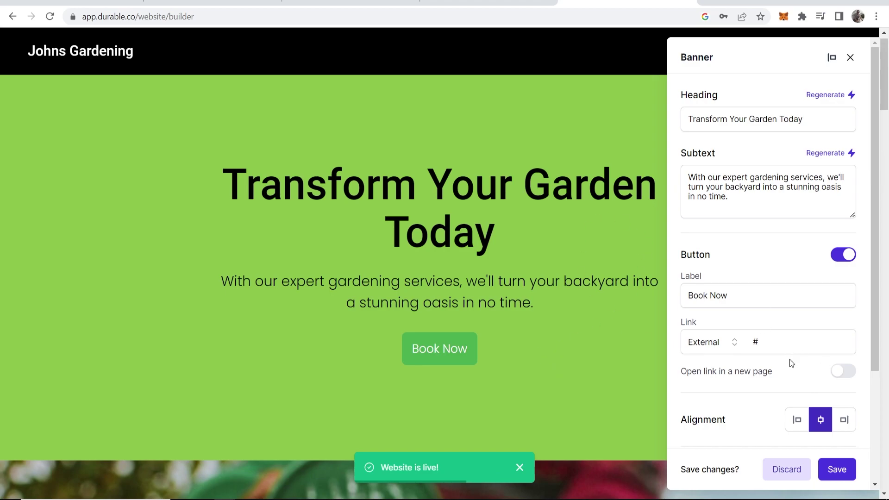
scroll(792, 378, "down", 3)
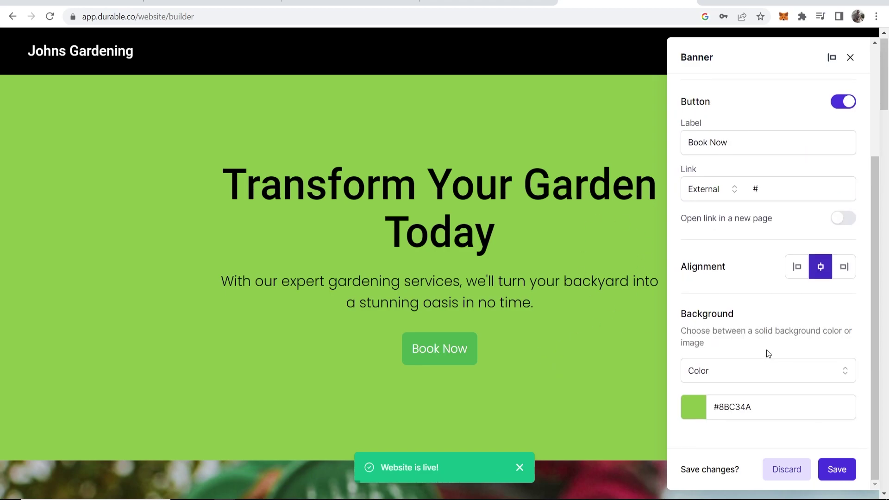
scroll(767, 350, "up", 3)
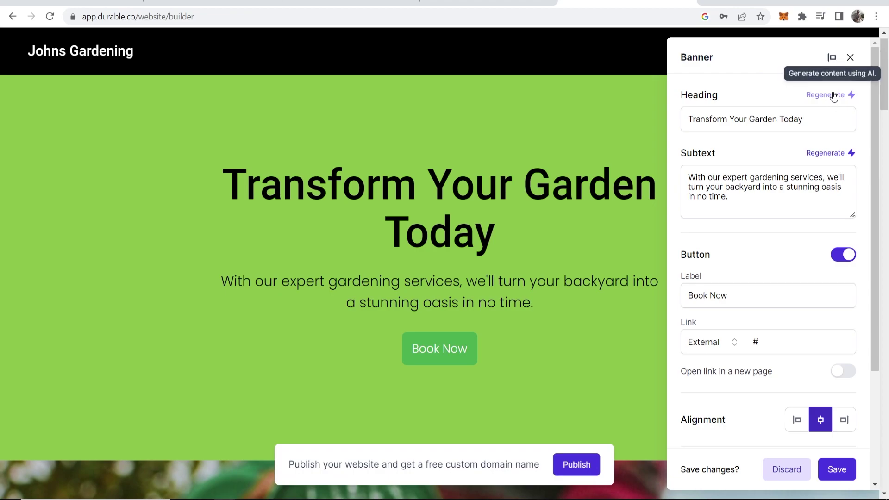
left_click(837, 470)
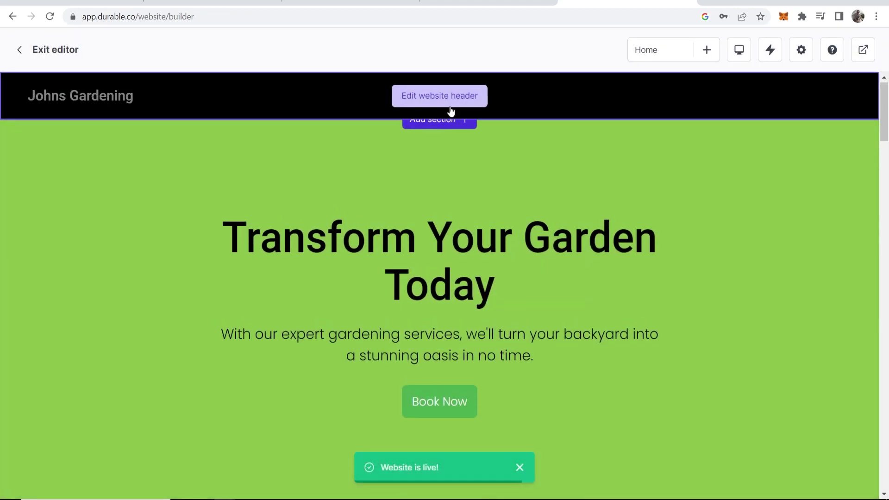
- Delete the full-width watering-can image block below the hero
scroll(490, 320, "down", 5)
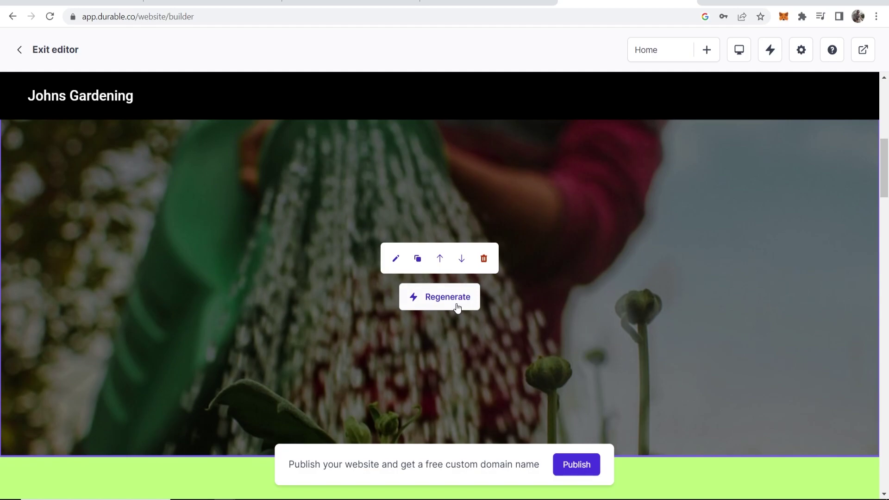
left_click(396, 259)
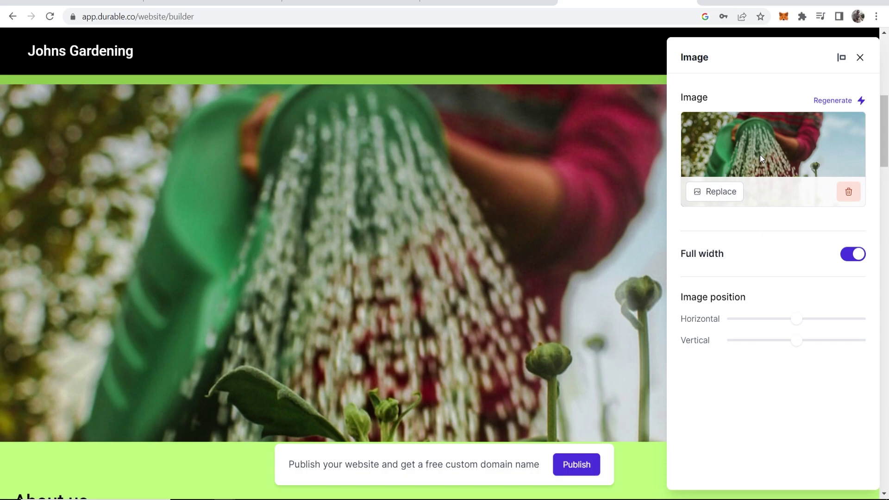
left_click(861, 58)
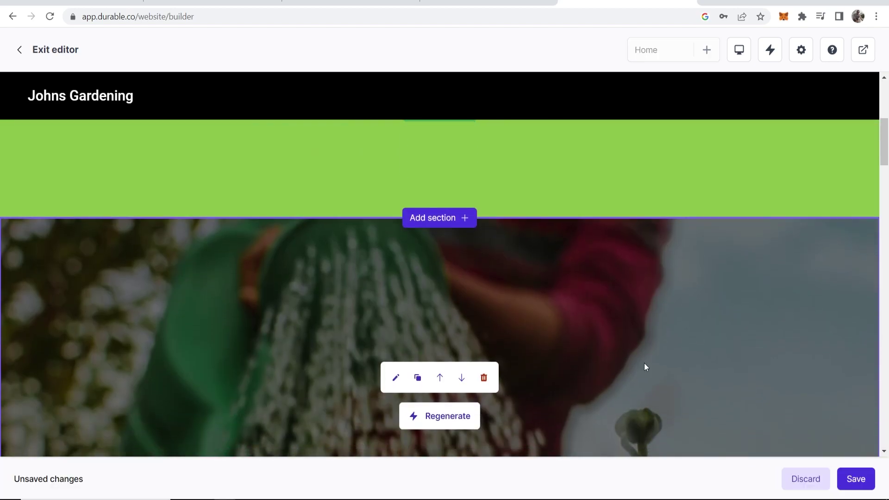
scroll(469, 278, "down", 6)
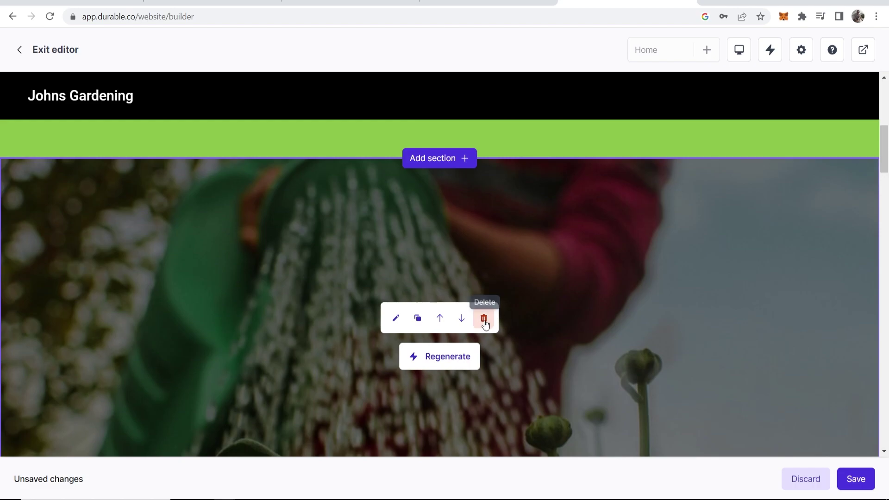
left_click(483, 324)
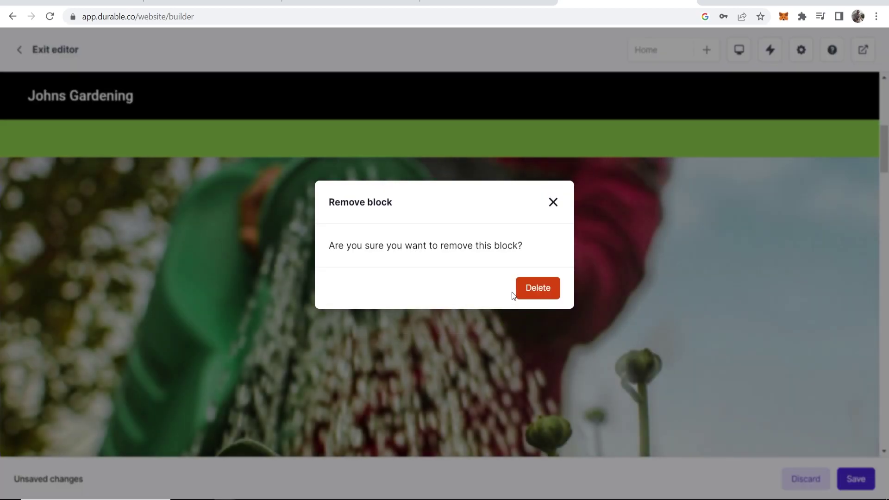
left_click(530, 289)
- Move the Our Services section above About us
scroll(533, 305, "up", 7)
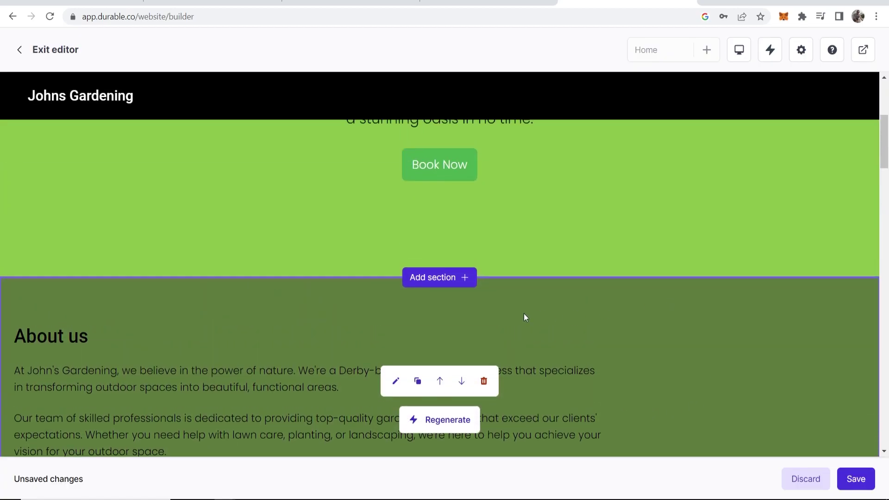
scroll(512, 292, "down", 5)
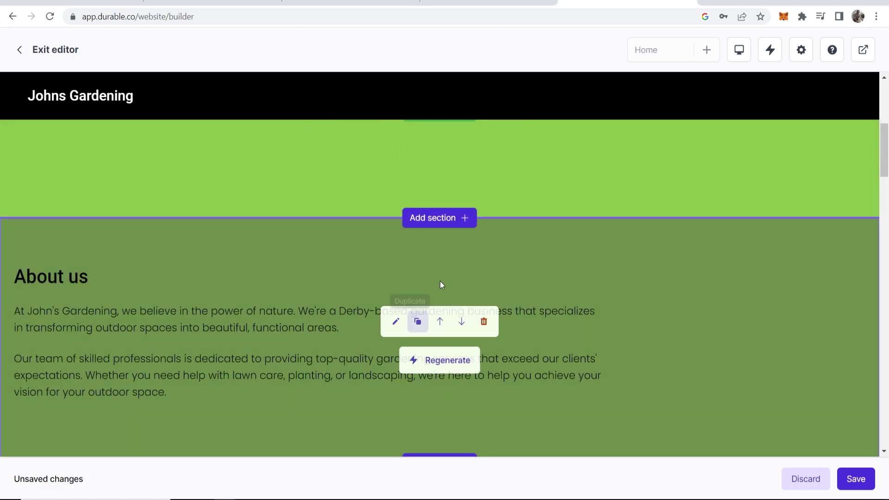
scroll(394, 287, "down", 5)
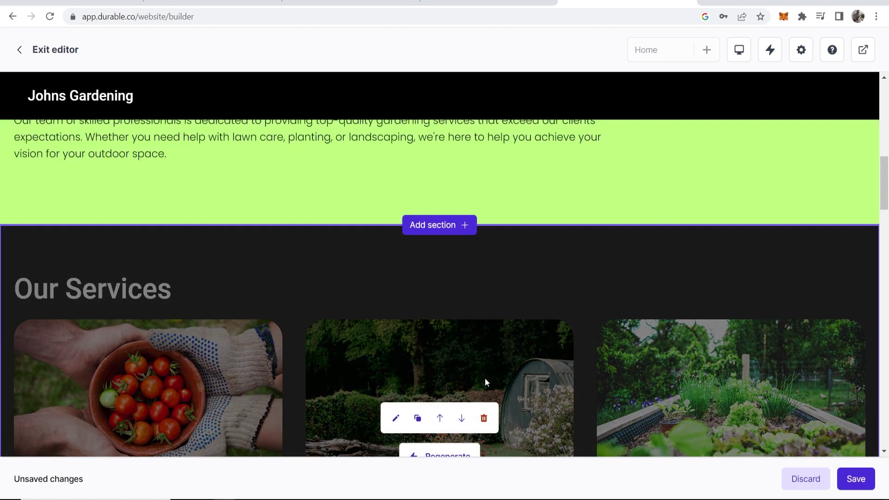
left_click(440, 418)
- Delete the customer testimonial block from the homepage
scroll(776, 212, "down", 5)
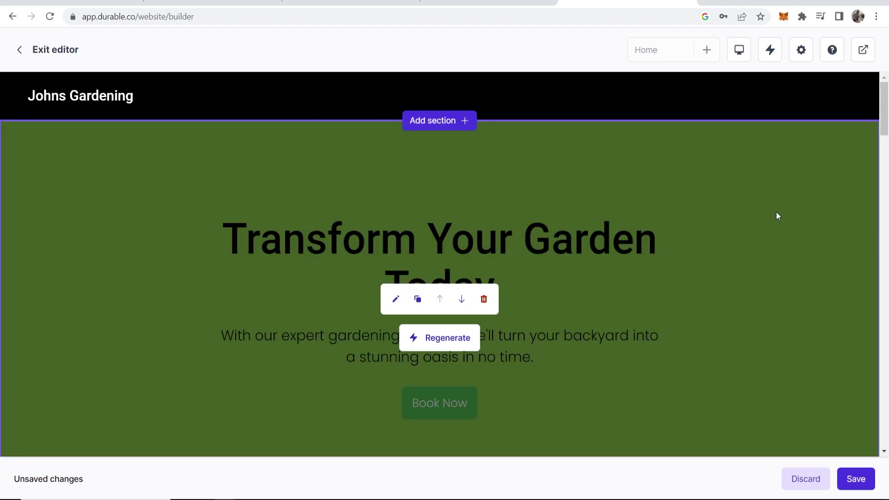
scroll(469, 98, "down", 4)
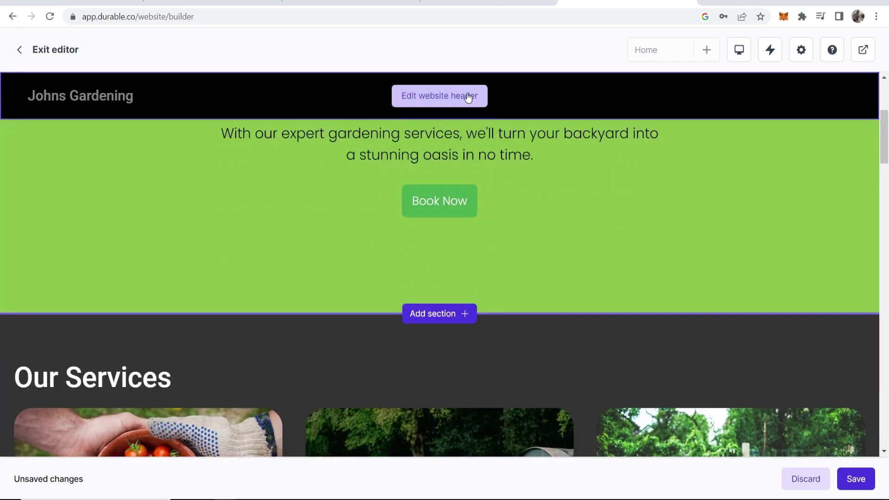
scroll(469, 98, "down", 3)
scroll(499, 319, "down", 10)
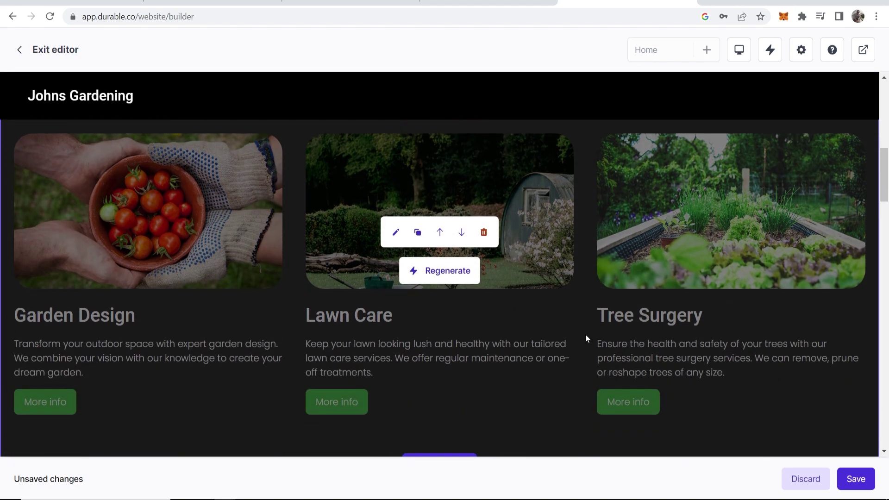
scroll(278, 322, "down", 6)
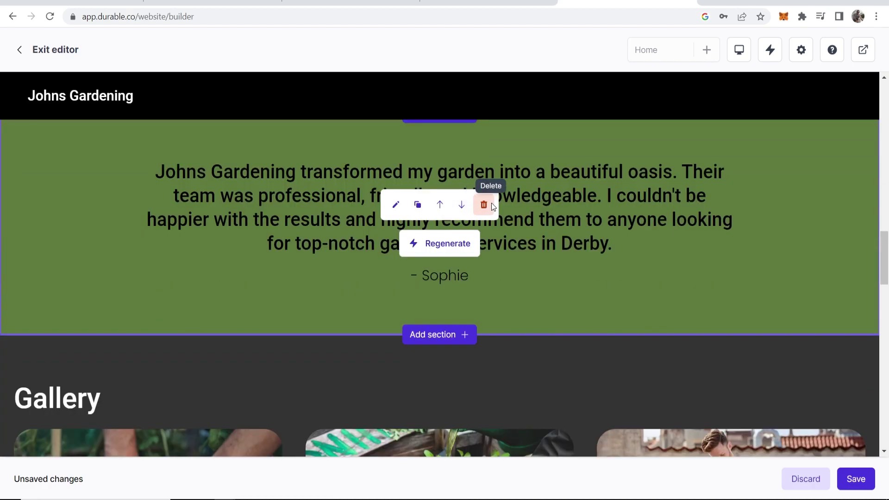
left_click(484, 203)
left_click(536, 289)
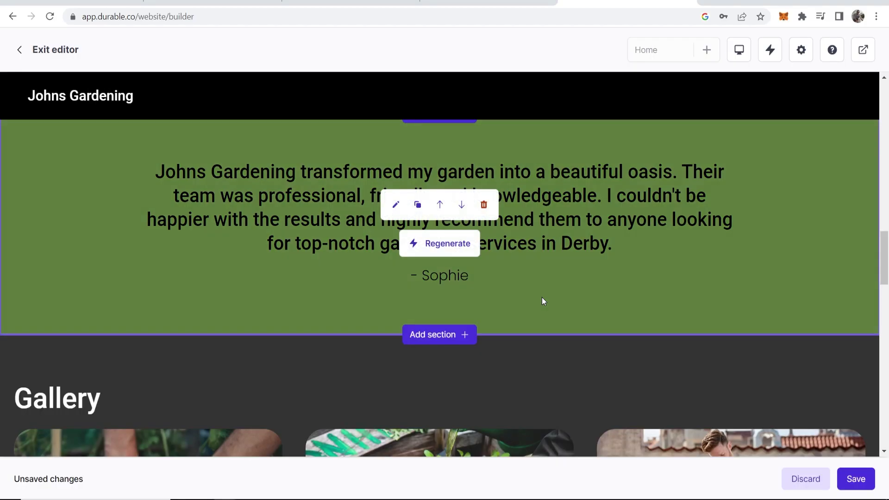
- Review the page without the testimonial and save so the site goes live
scroll(475, 297, "up", 15)
scroll(483, 301, "down", 5)
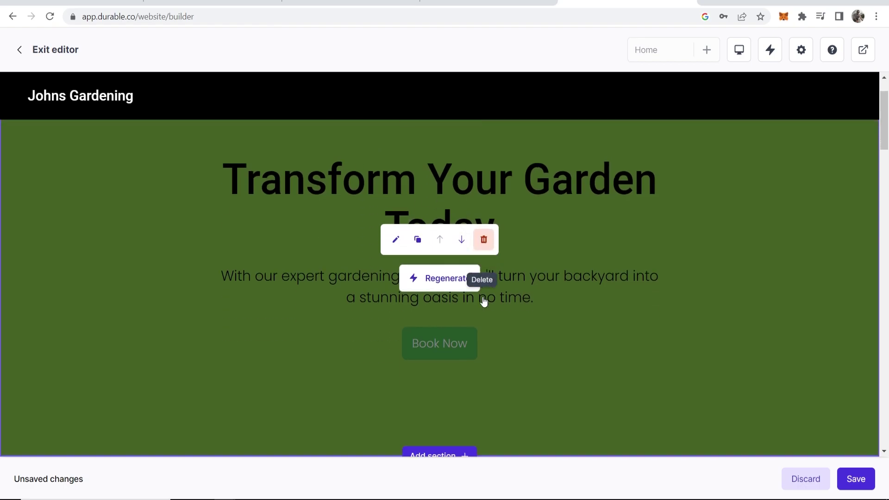
scroll(329, 299, "up", 5)
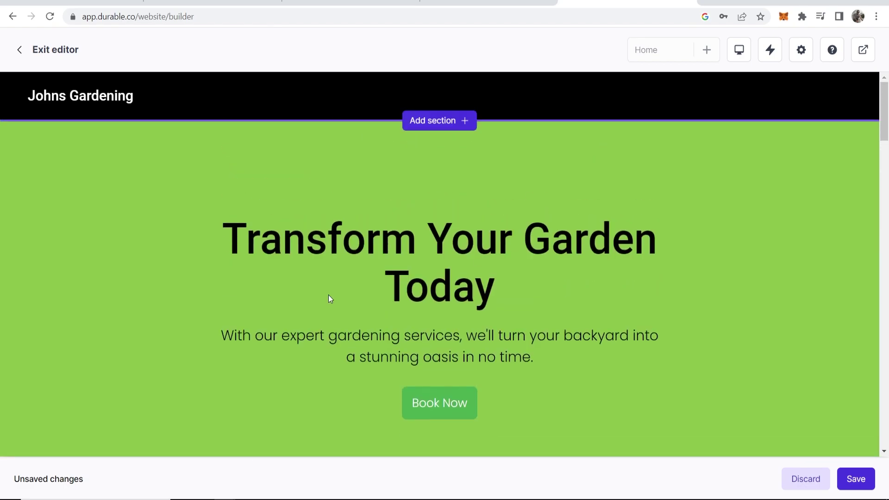
scroll(506, 279, "down", 6)
scroll(505, 279, "down", 4)
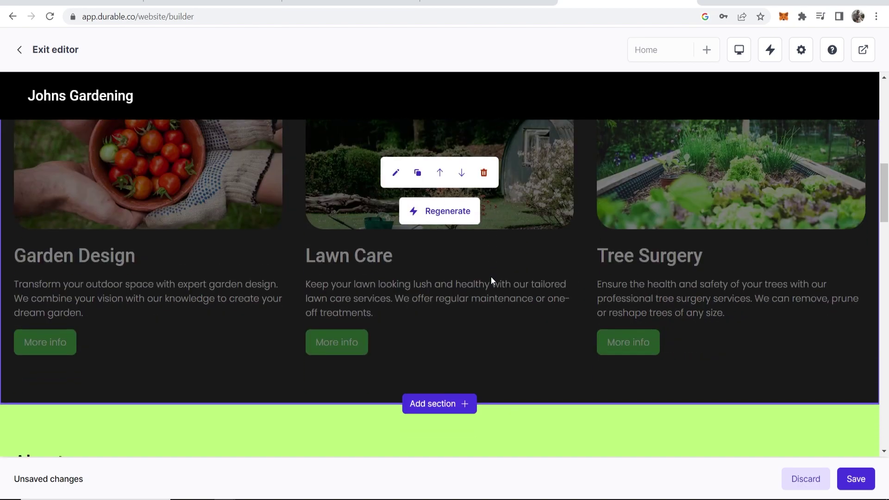
scroll(307, 337, "down", 5)
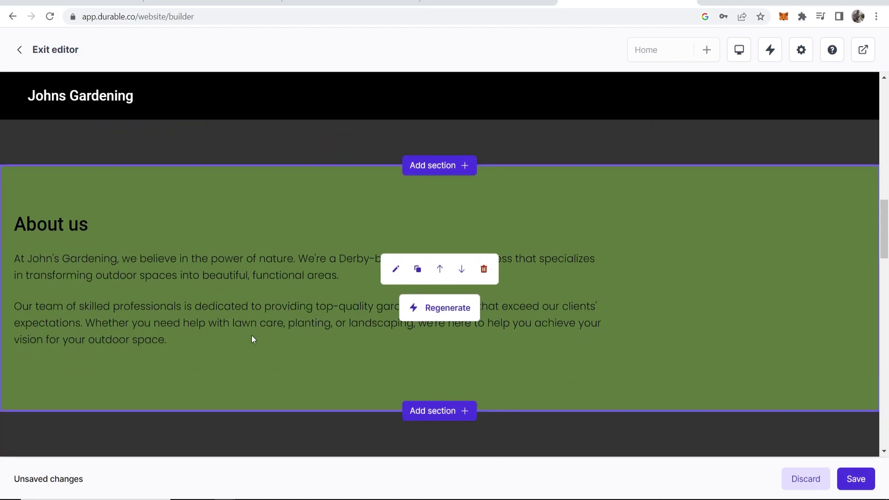
scroll(278, 322, "down", 12)
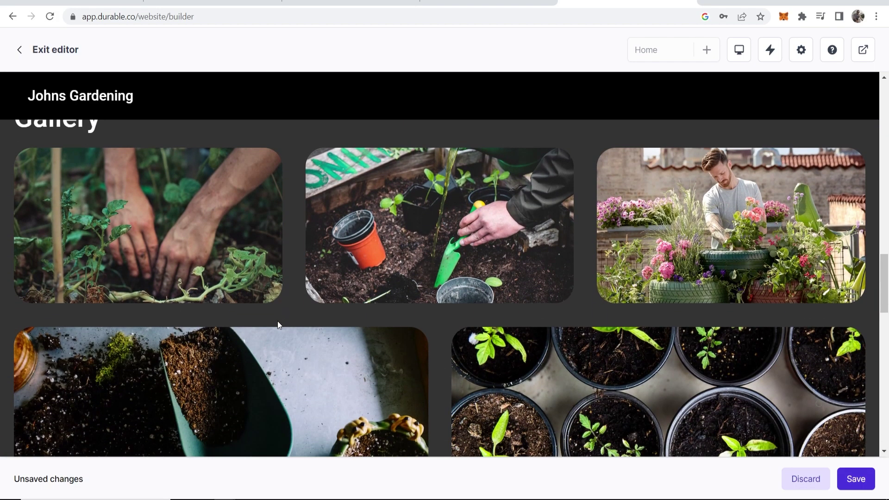
scroll(277, 321, "down", 8)
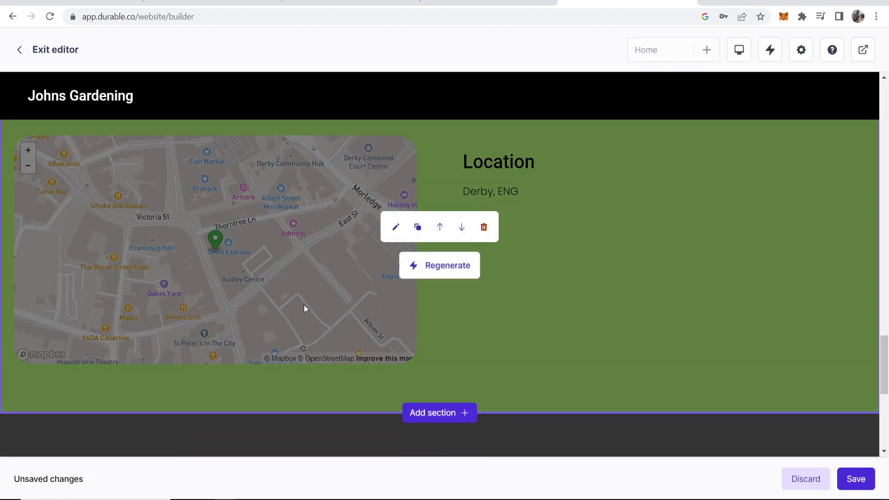
left_click(856, 479)
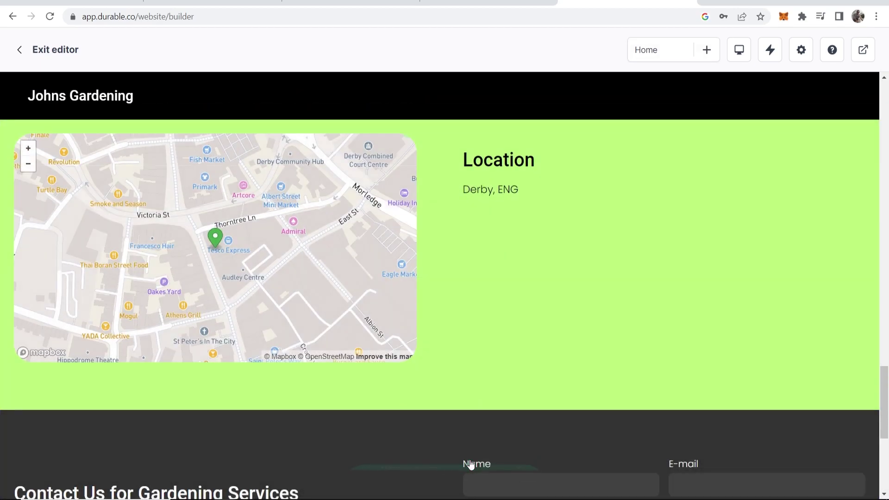
scroll(568, 321, "up", 18)
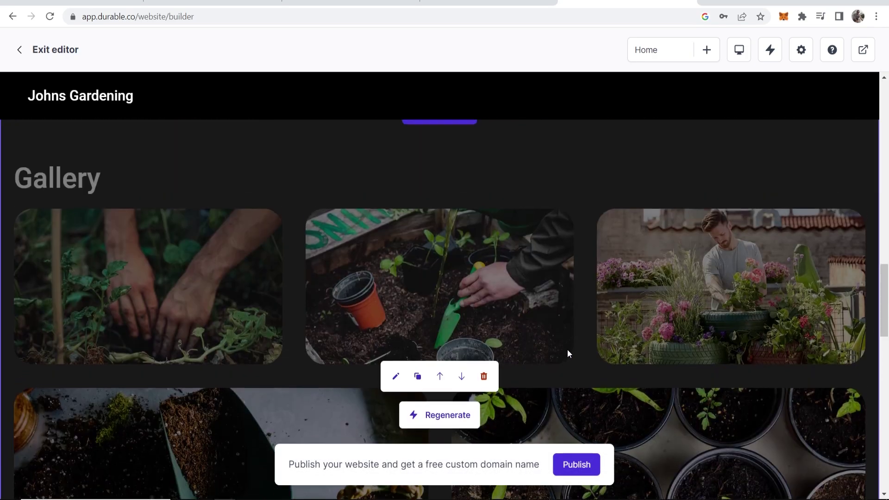
scroll(568, 353, "up", 10)
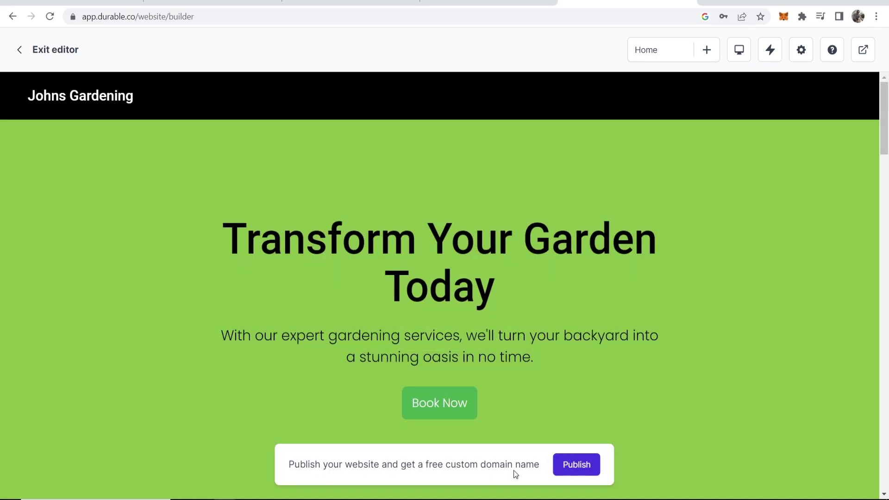
left_click(567, 465)
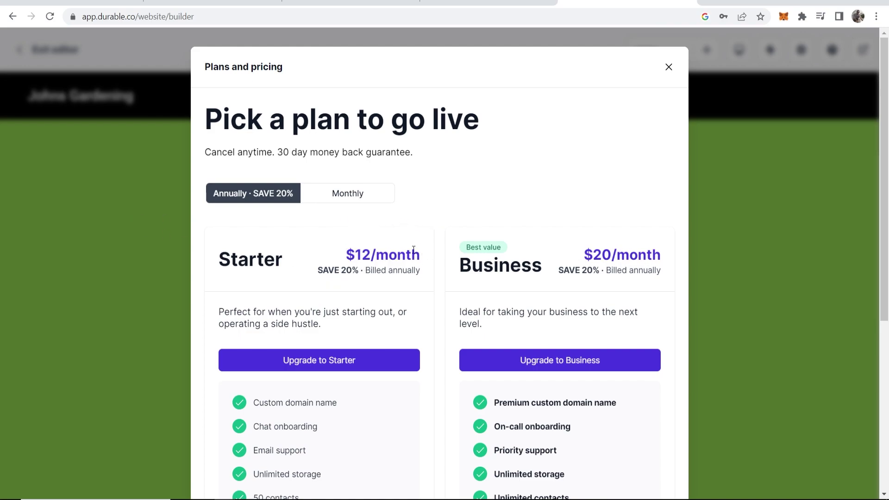
double_click(612, 250)
left_click(594, 227)
scroll(318, 252, "down", 4)
left_click_drag(263, 228, 374, 227)
left_click(302, 249)
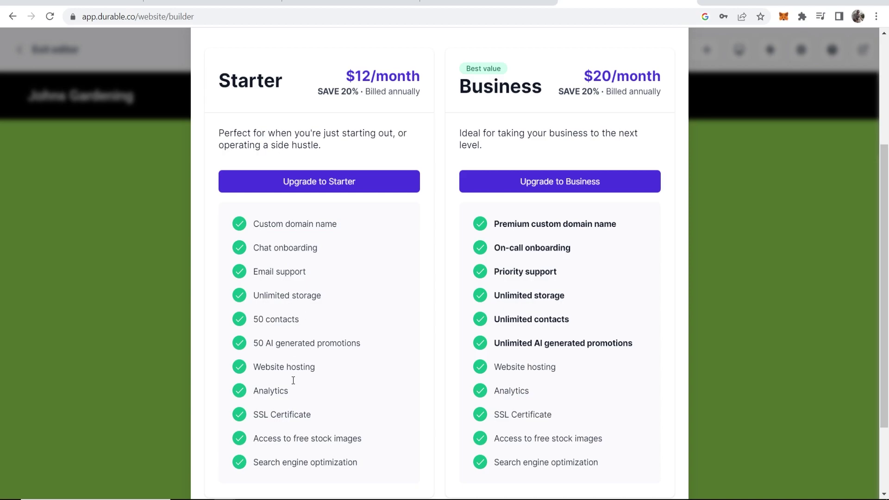
scroll(298, 318, "down", 2)
- Close the plans and pricing window and generate a temporary link to view the site
left_click(865, 54)
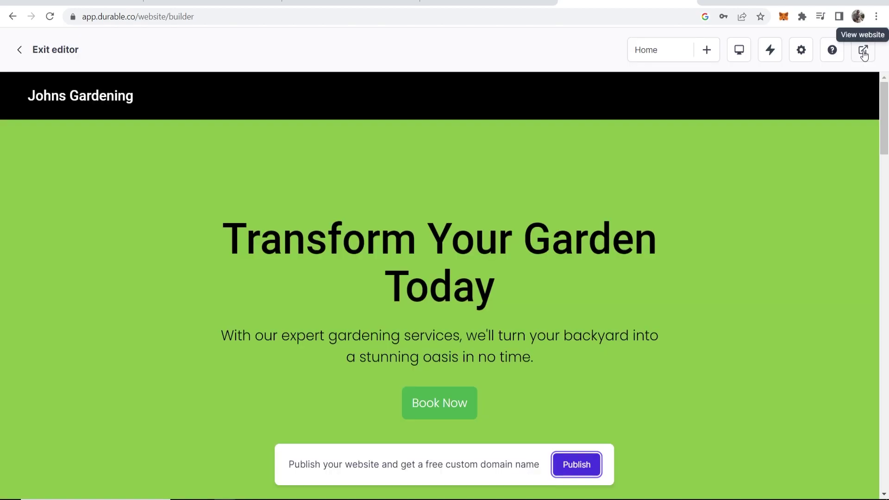
left_click(863, 51)
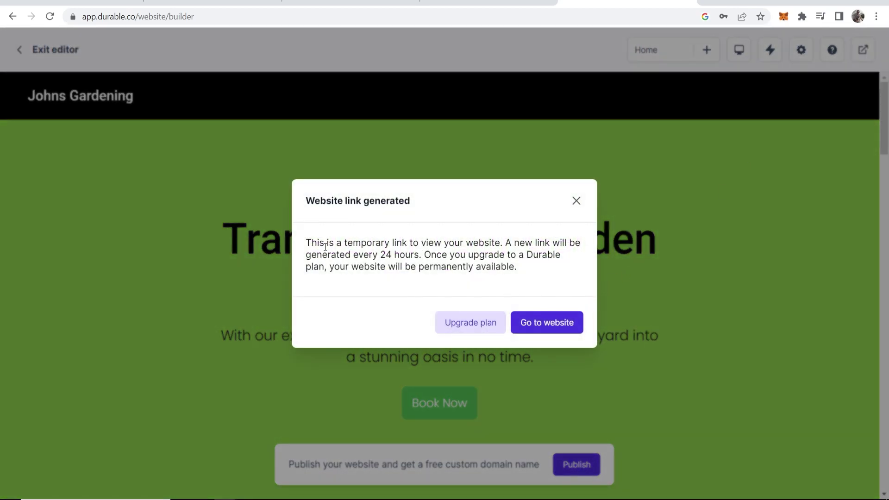
left_click_drag(306, 243, 509, 243)
left_click(509, 243)
- Open the live Johns Gardening site in a new browser tab
left_click(568, 323)
scroll(608, 249, "up", 5)
scroll(610, 253, "up", 8)
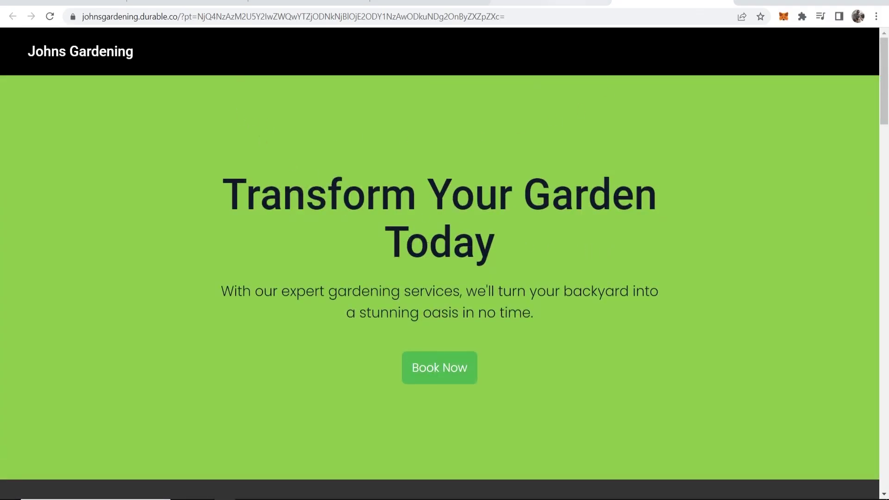
- Close the live tab to return to the site editor, then reopen the live site
key("ctrl+w")
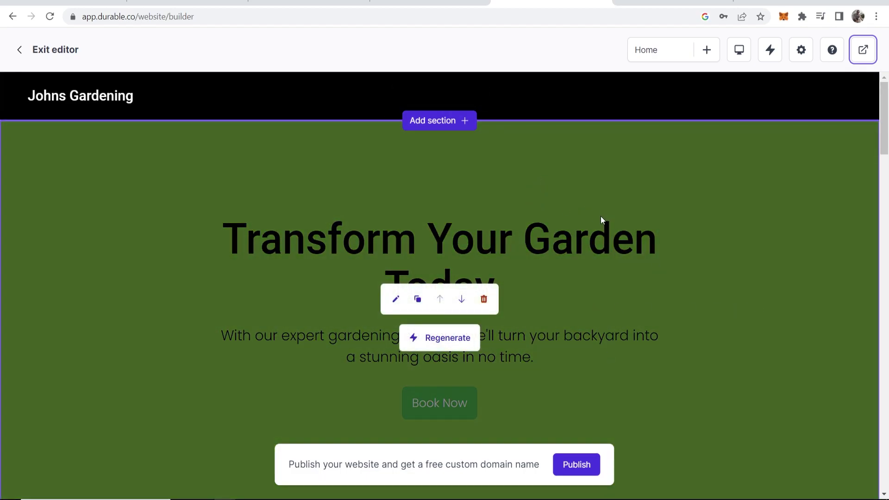
key("ctrl+shift+t")
scroll(613, 207, "down", 3)
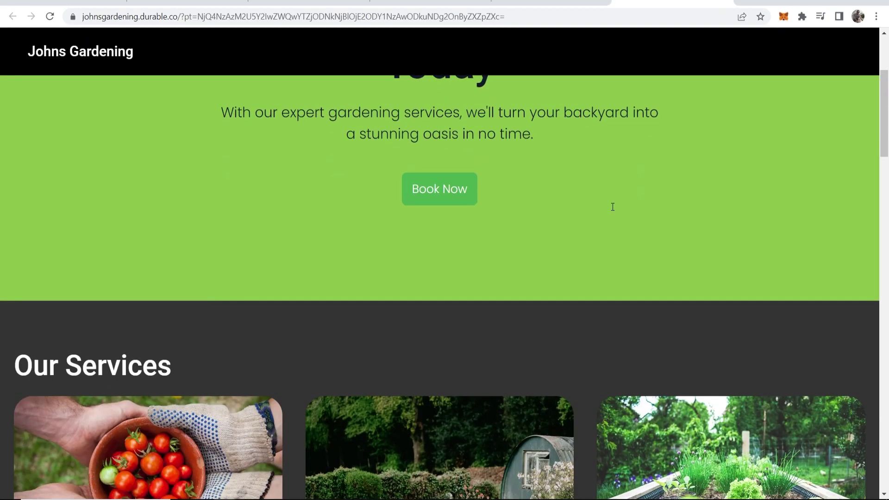
scroll(613, 207, "down", 10)
scroll(611, 204, "up", 15)
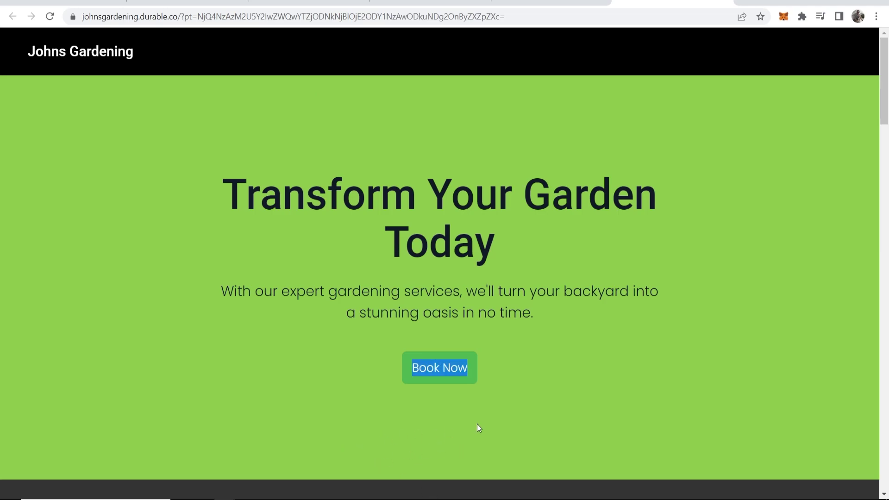
- Scroll through the live site's services, about, gallery, Derby location, contact form and 'Made with Durable' footer
scroll(397, 407, "down", 15)
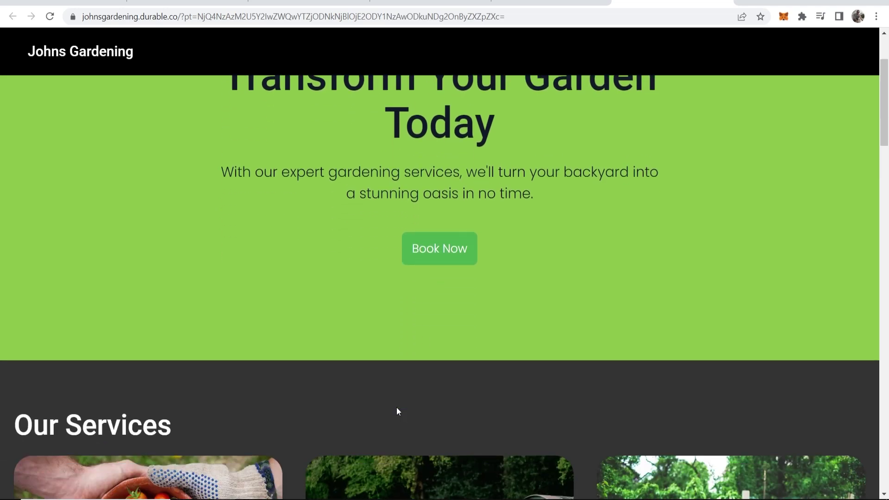
scroll(339, 366, "up", 5)
scroll(175, 264, "up", 2)
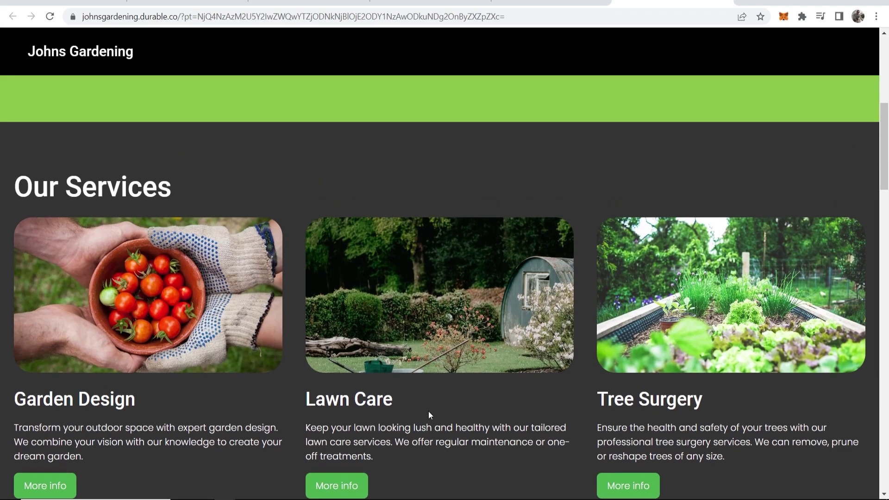
scroll(429, 411, "down", 1)
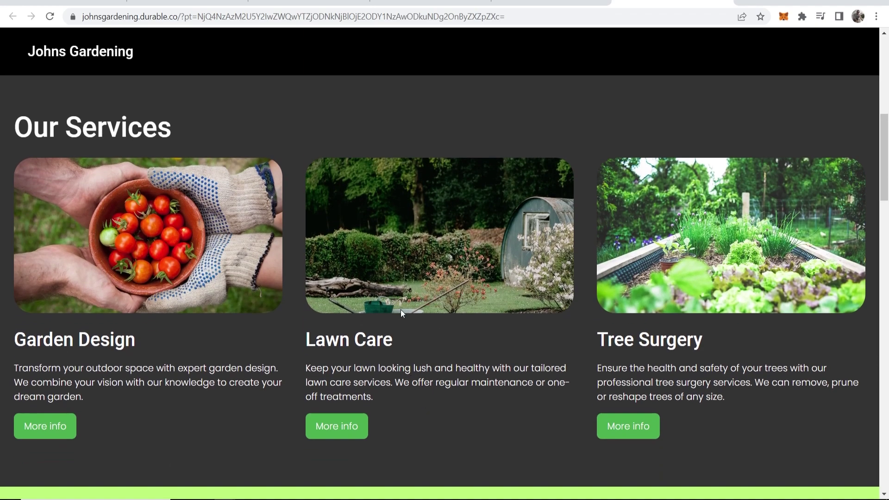
scroll(246, 313, "up", 6)
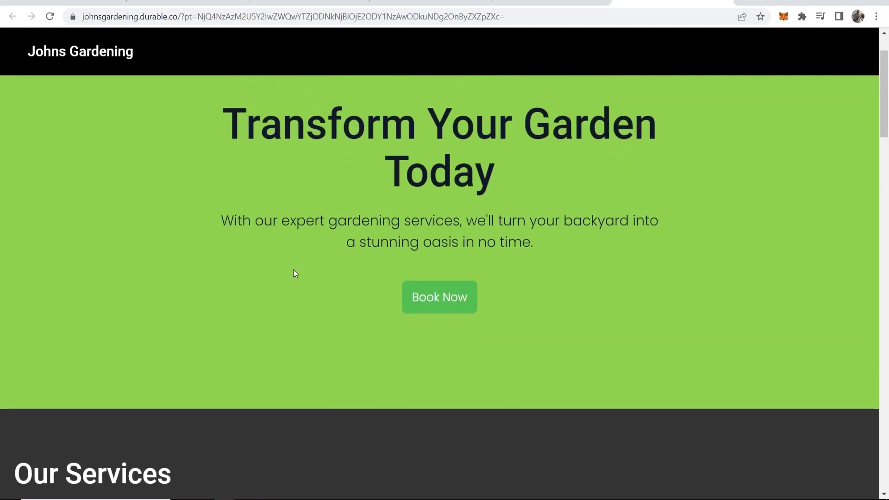
scroll(293, 270, "down", 12)
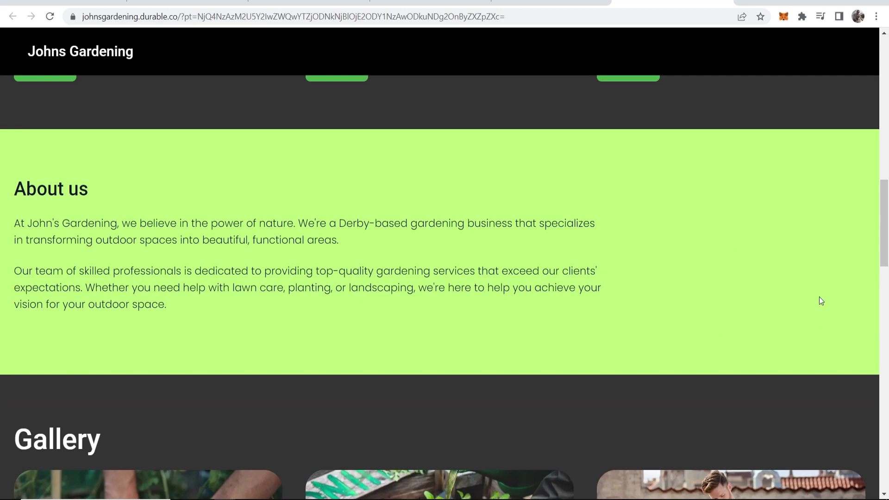
scroll(733, 280, "up", 12)
scroll(657, 191, "down", 7)
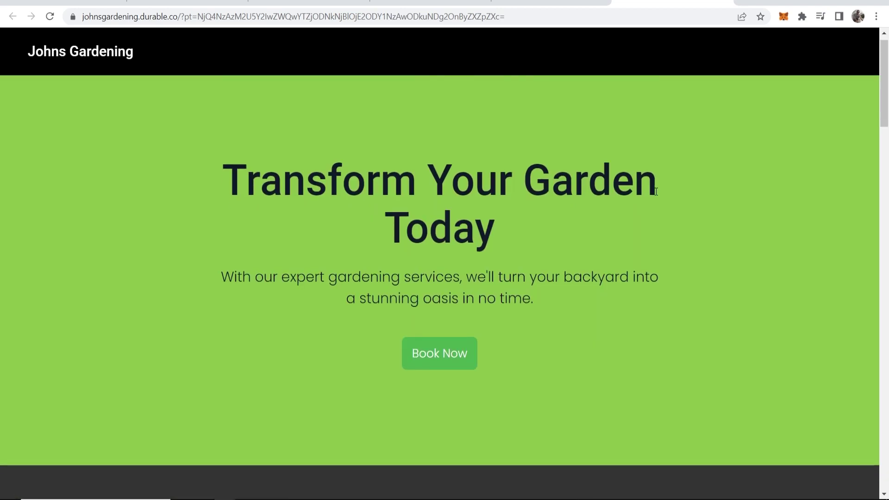
scroll(656, 191, "down", 10)
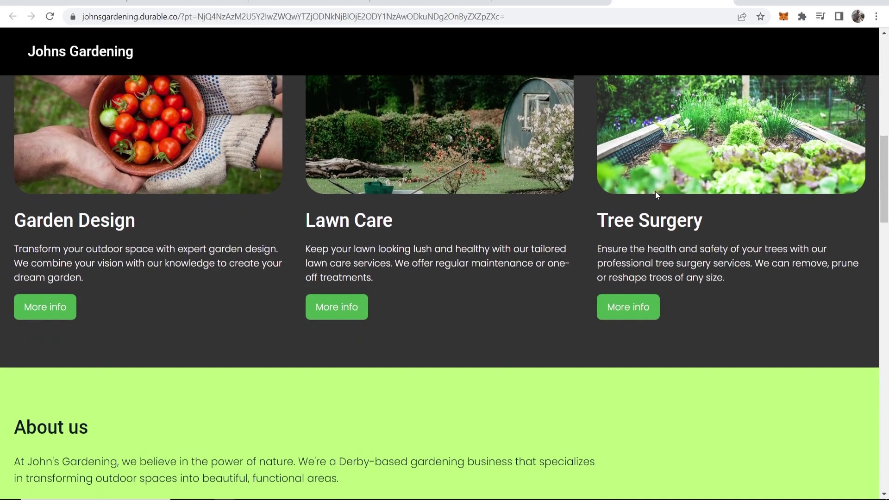
scroll(657, 195, "down", 3)
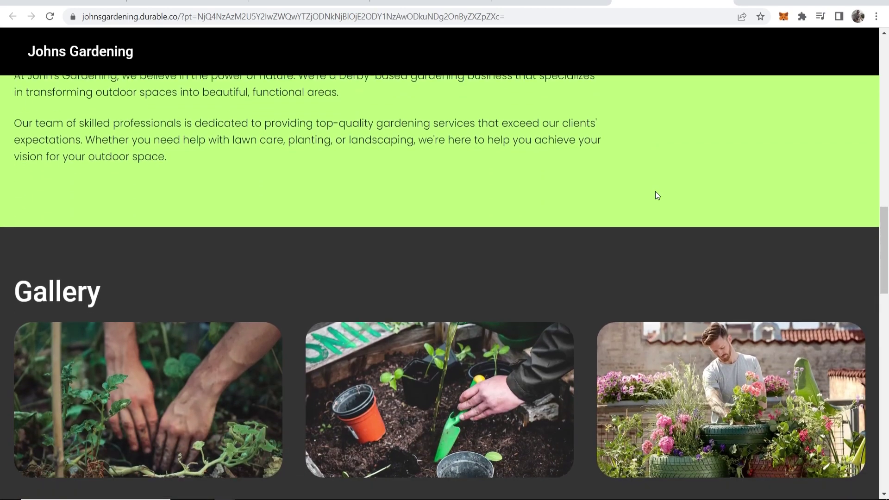
scroll(657, 196, "down", 4)
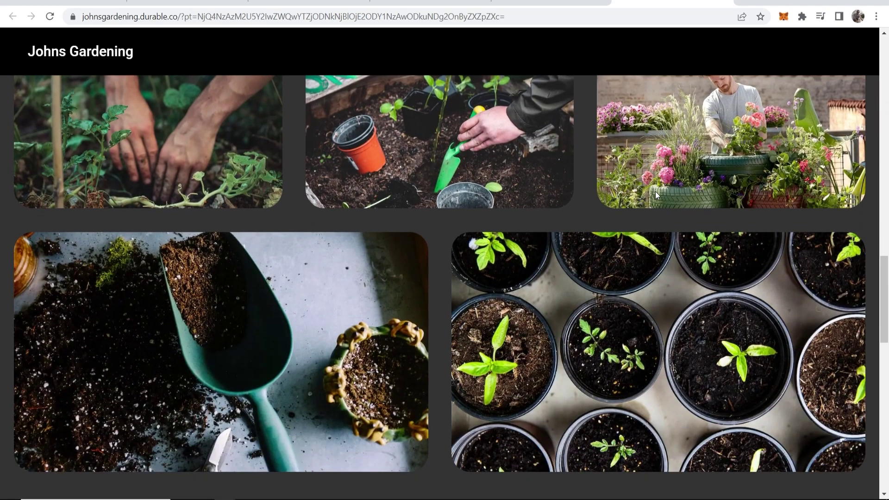
scroll(656, 196, "down", 10)
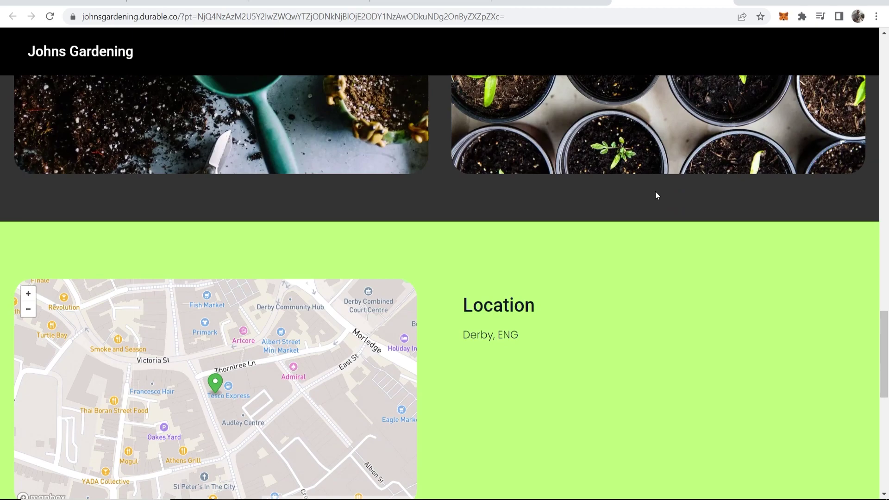
scroll(657, 196, "down", 8)
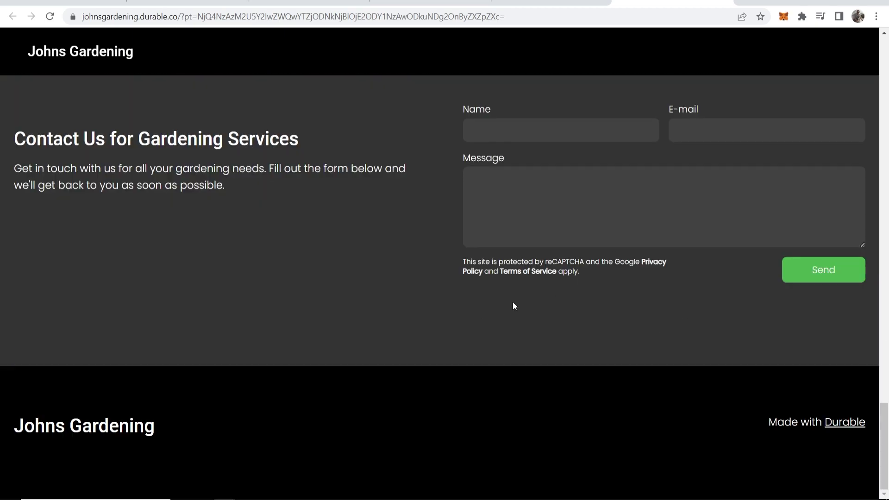
scroll(514, 305, "up", 18)
scroll(513, 302, "up", 10)
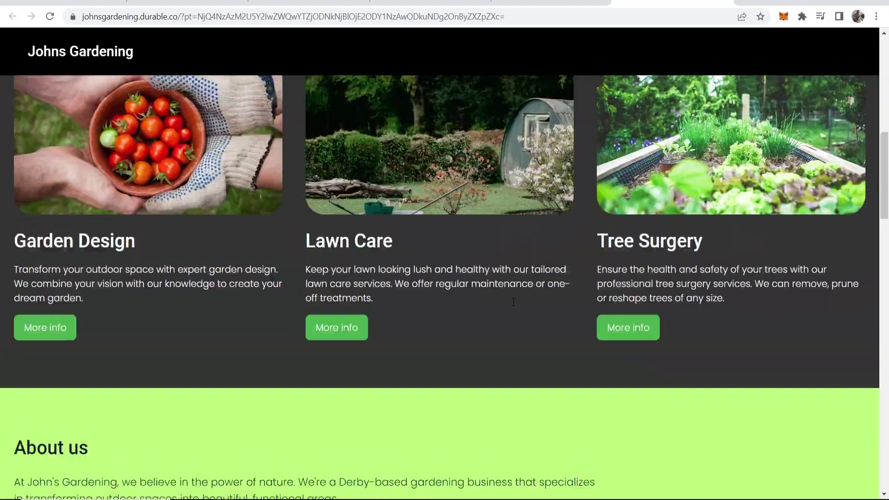